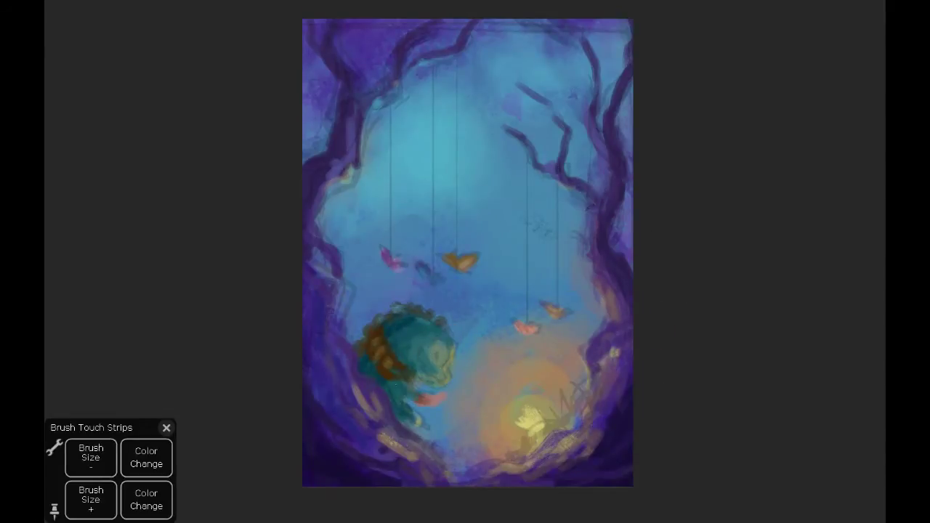
Resize the brush and paint dark purple grass strokes along the bottom edge
{"action": "key", "text": "bracketleft"}
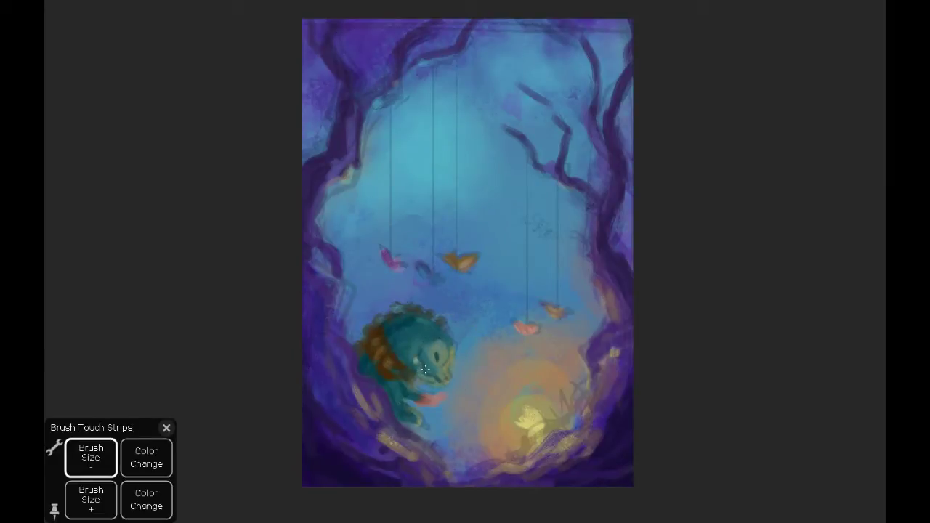
{"action": "left_click", "coordinate": [104, 499]}
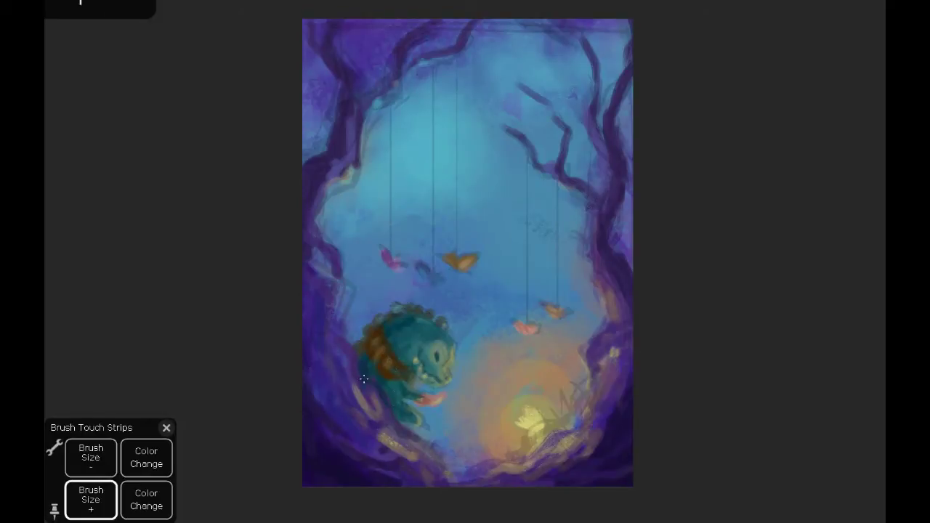
{"action": "key", "text": "bracketleft"}
{"action": "key", "text": "bracketright"}
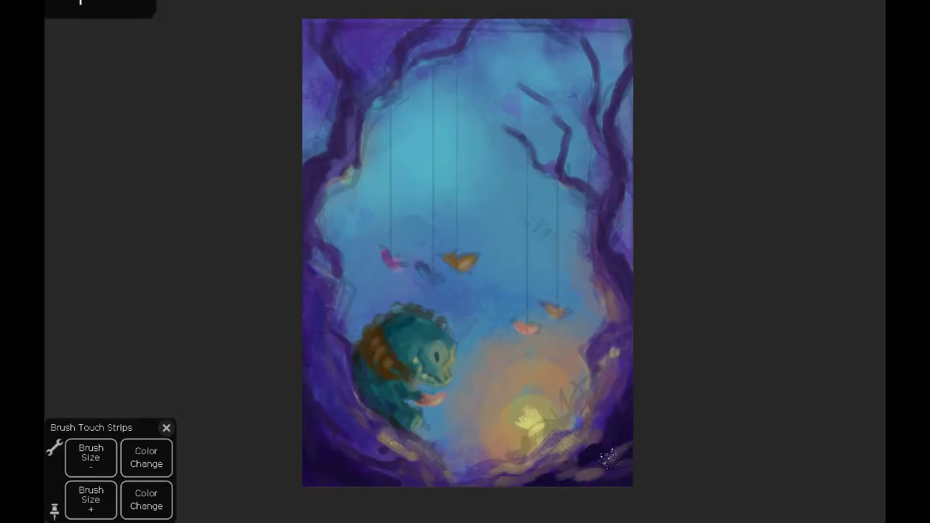
{"action": "left_click_drag", "start_coordinate": [592, 479], "coordinate": [406, 482]}
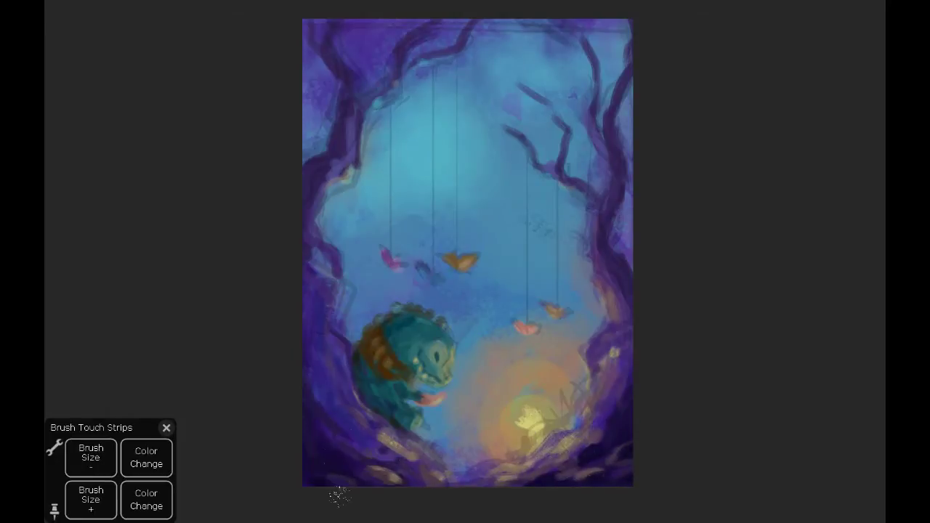
{"action": "mouse_move", "coordinate": [345, 443]}
{"action": "left_mouse_down"}
{"action": "mouse_move", "coordinate": [327, 414]}
{"action": "mouse_move", "coordinate": [361, 410]}
{"action": "mouse_move", "coordinate": [396, 450]}
{"action": "left_mouse_up"}
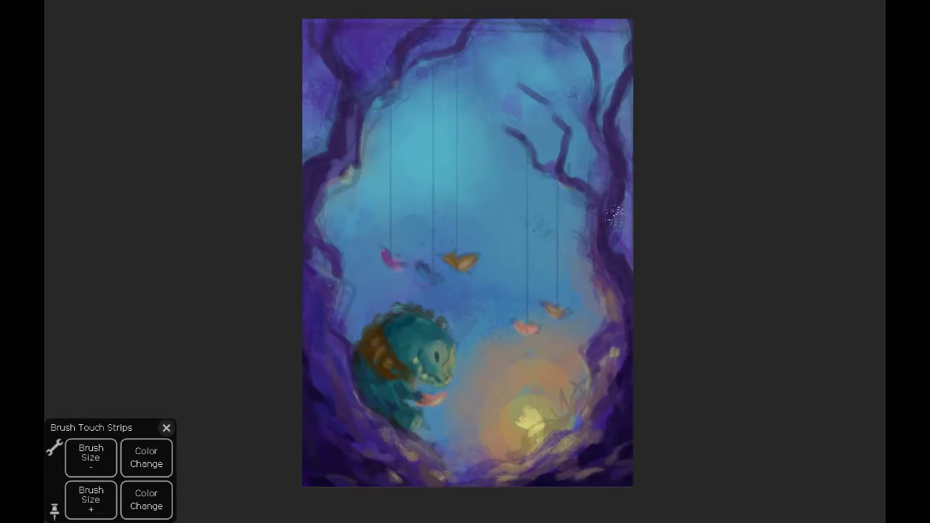
Undo the last four changes with Ctrl+Z
{"action": "key", "text": "ctrl+z"}
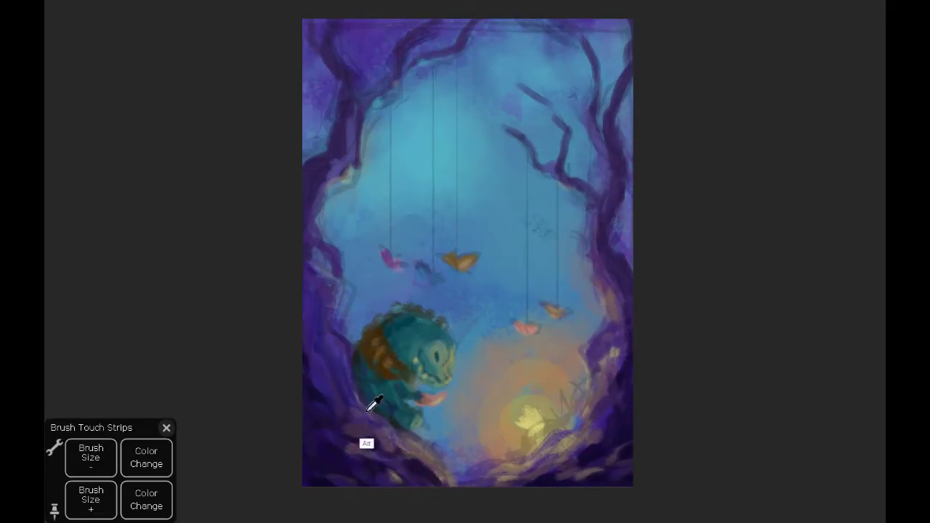
{"action": "key", "text": "ctrl+z"}
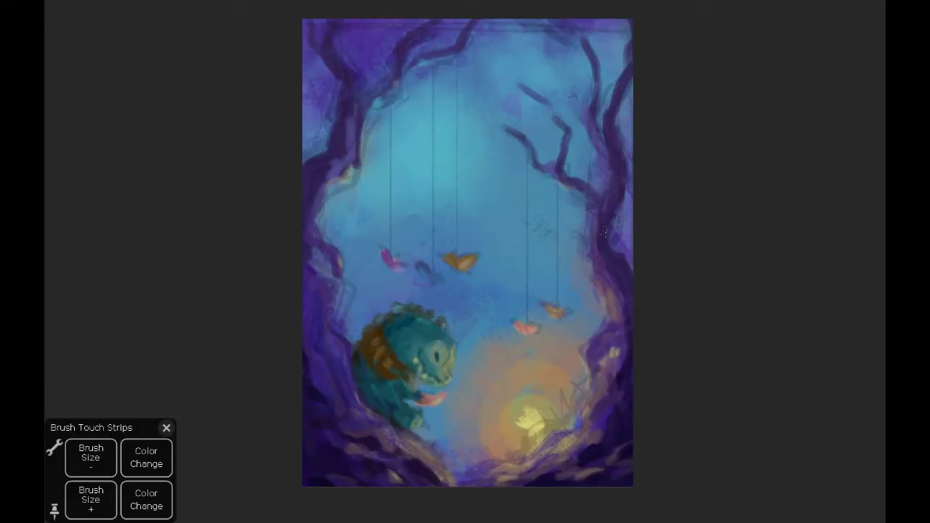
{"action": "key", "text": "ctrl+z"}
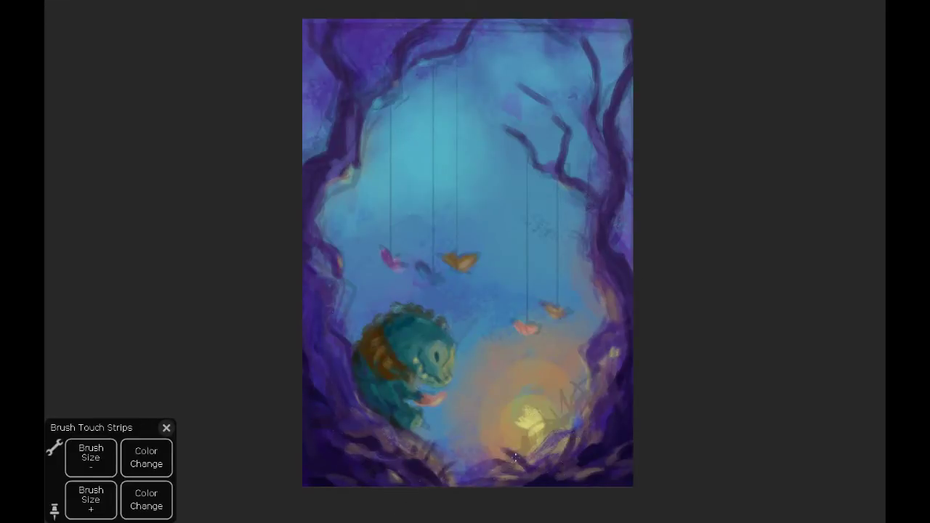
{"action": "key", "text": "ctrl+z"}
{"action": "key", "text": "ctrl+z"}
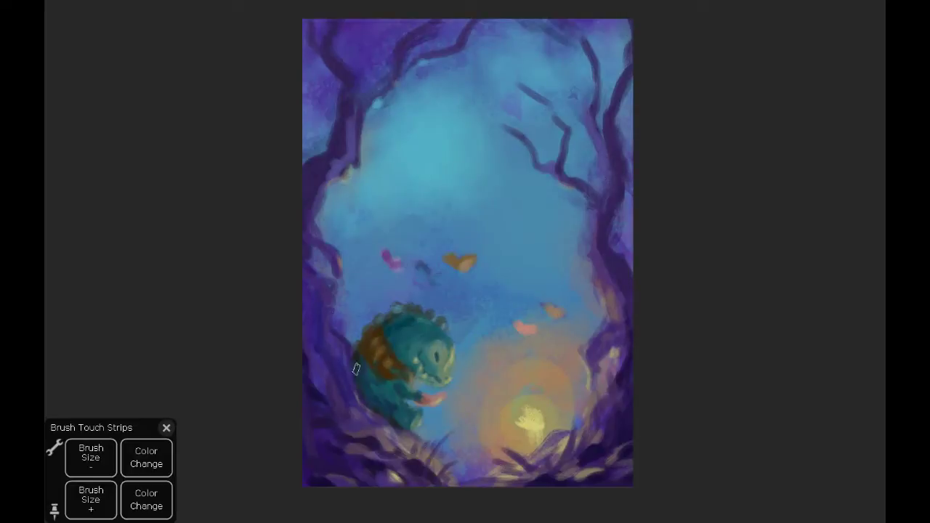
Paint a curling dark branch behind the dragon, then outline the lantern in a sampled dark colour
{"action": "mouse_move", "coordinate": [345, 365]}
{"action": "left_mouse_down"}
{"action": "mouse_move", "coordinate": [330, 297]}
{"action": "mouse_move", "coordinate": [365, 286]}
{"action": "left_mouse_up"}
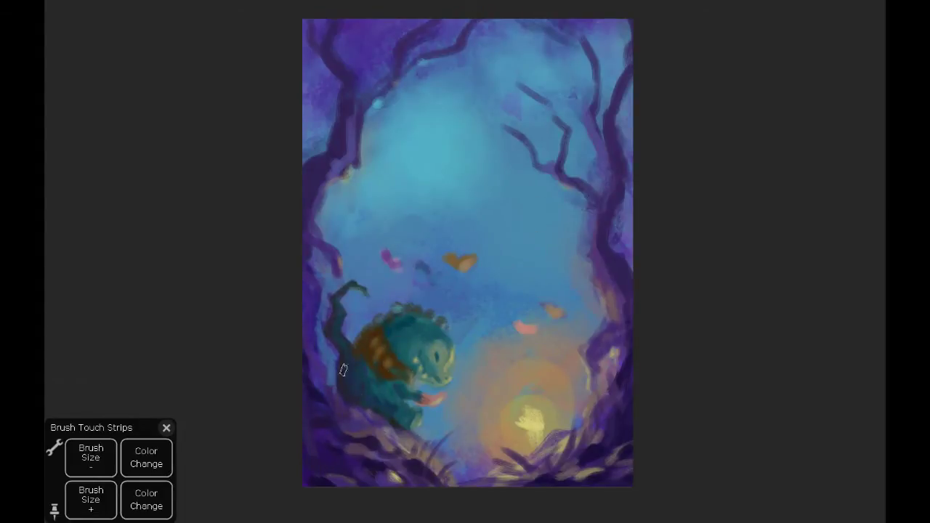
{"action": "mouse_move", "coordinate": [332, 346]}
{"action": "left_mouse_down"}
{"action": "mouse_move", "coordinate": [328, 379]}
{"action": "mouse_move", "coordinate": [338, 407]}
{"action": "mouse_move", "coordinate": [313, 225]}
{"action": "mouse_move", "coordinate": [325, 387]}
{"action": "left_mouse_up"}
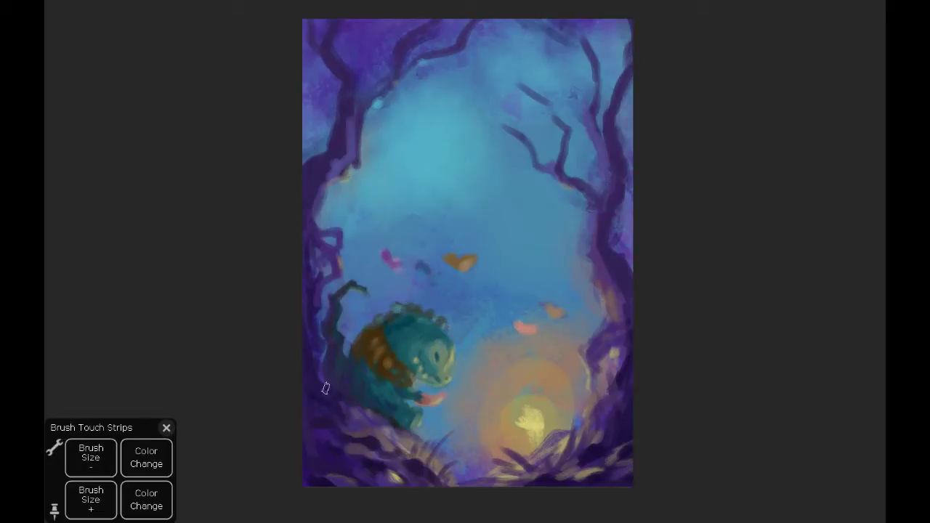
{"action": "key", "text": "ctrl+z"}
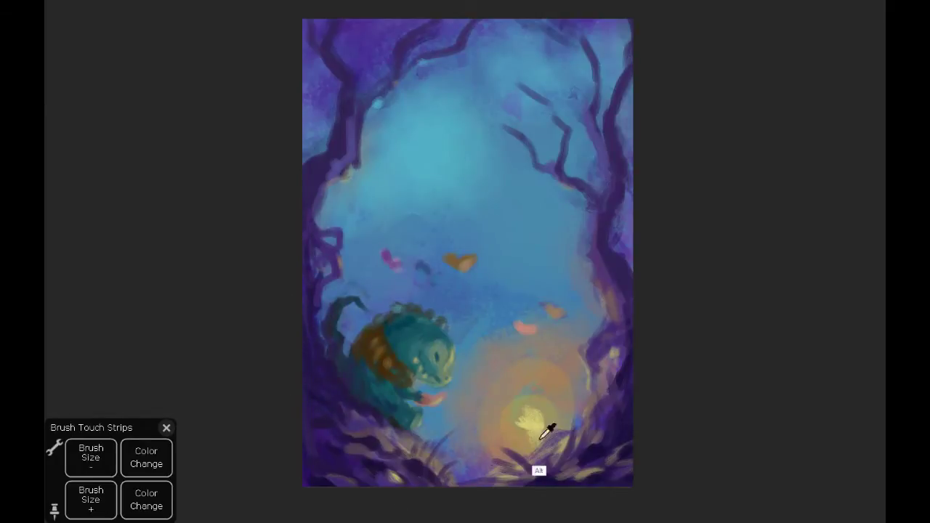
{"action": "key", "text": "alt"}
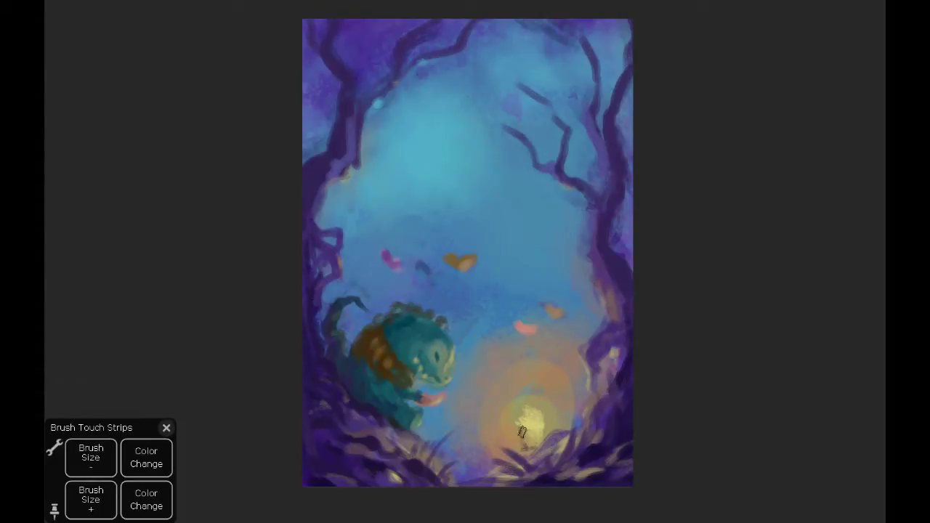
{"action": "left_click_drag", "start_coordinate": [521, 432], "coordinate": [536, 407]}
Repaint the right trunk beside the lantern with dark and purple strokes
{"action": "left_click_drag", "start_coordinate": [610, 388], "coordinate": [574, 441]}
{"action": "mouse_move", "coordinate": [622, 337]}
{"action": "left_mouse_down"}
{"action": "mouse_move", "coordinate": [598, 391]}
{"action": "mouse_move", "coordinate": [606, 439]}
{"action": "left_mouse_up"}
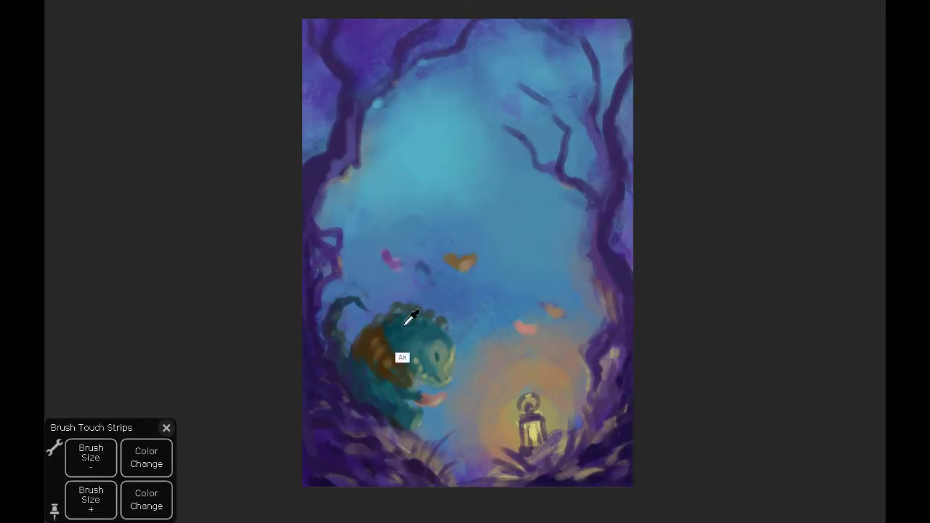
{"action": "key", "text": "alt"}
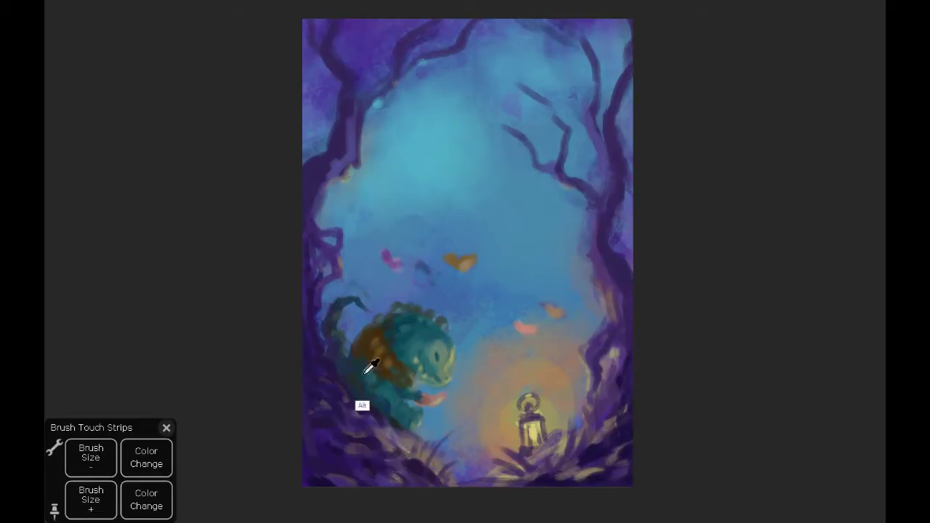
{"action": "key", "text": "ctrl"}
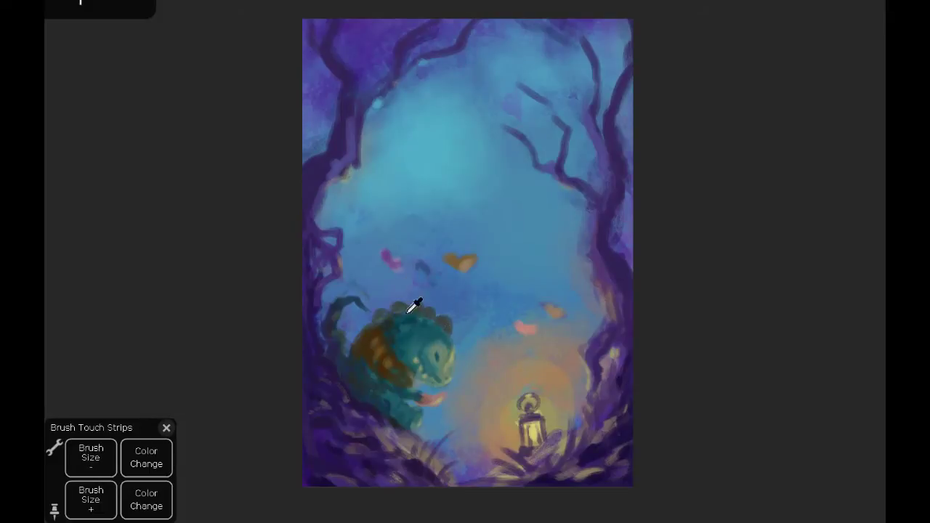
{"action": "key", "text": "alt"}
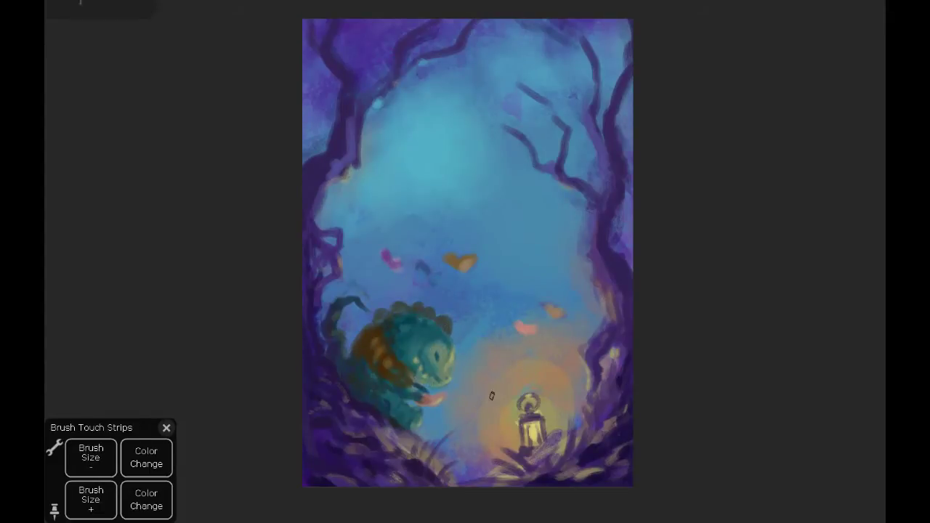
Outline the dragon's mouth in a dark stroke and sample its body colour at a larger brush
{"action": "left_click_drag", "start_coordinate": [424, 398], "coordinate": [446, 397]}
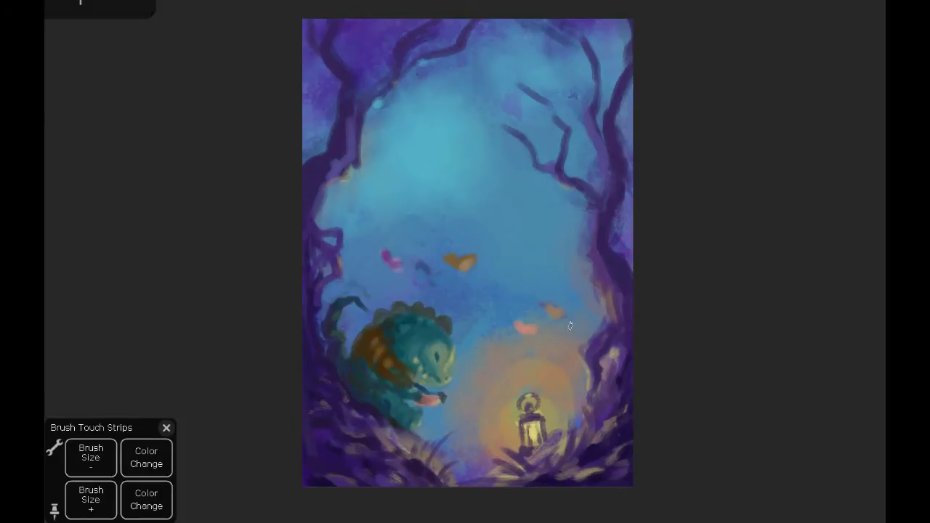
{"action": "left_click", "coordinate": [365, 373], "text": "alt"}
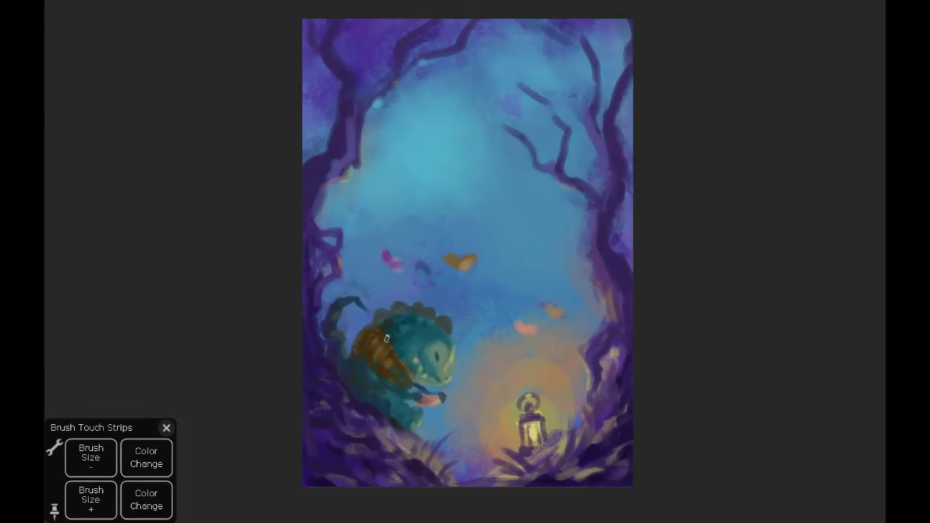
{"action": "key", "text": "bracketright"}
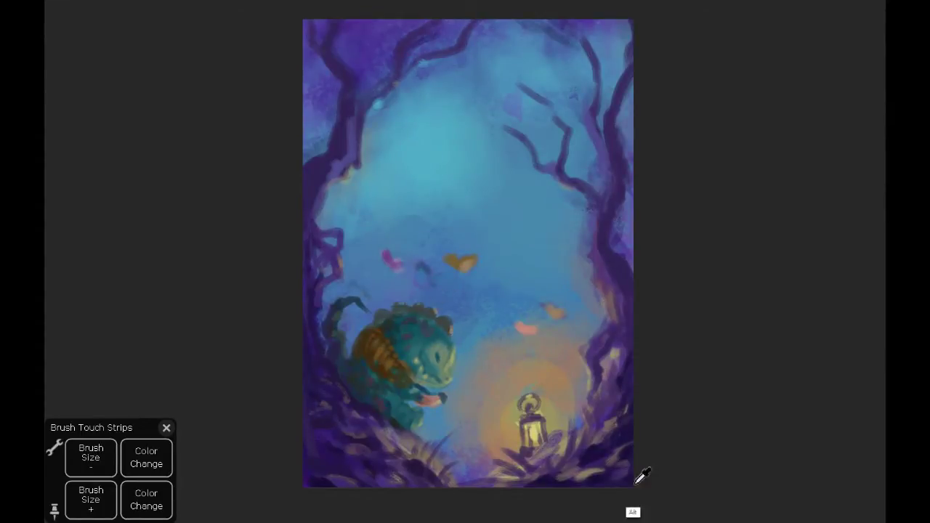
Paint thin dark purple branches off the right trunk and darken the left tree's branches
{"action": "left_click_drag", "start_coordinate": [337, 242], "coordinate": [317, 318]}
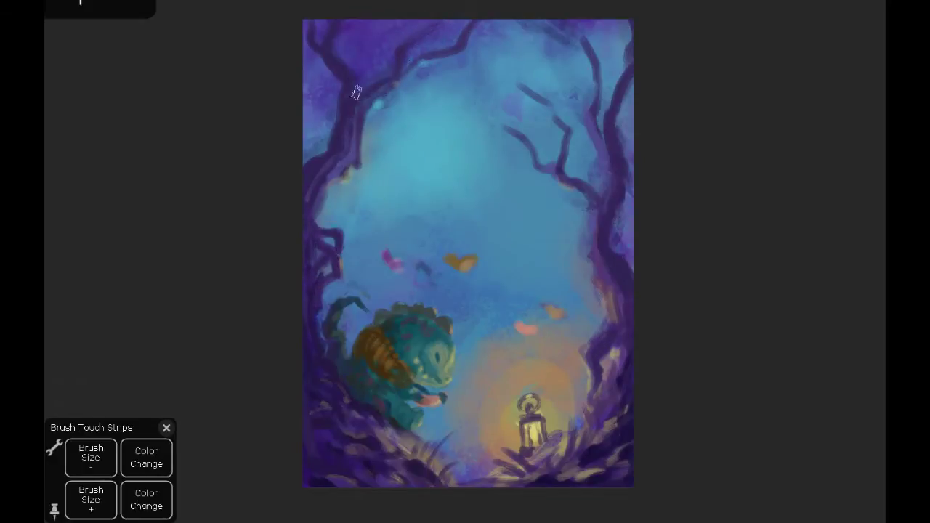
{"action": "left_click_drag", "start_coordinate": [592, 19], "coordinate": [582, 79]}
{"action": "left_click_drag", "start_coordinate": [502, 73], "coordinate": [555, 123]}
{"action": "left_click_drag", "start_coordinate": [523, 131], "coordinate": [456, 123]}
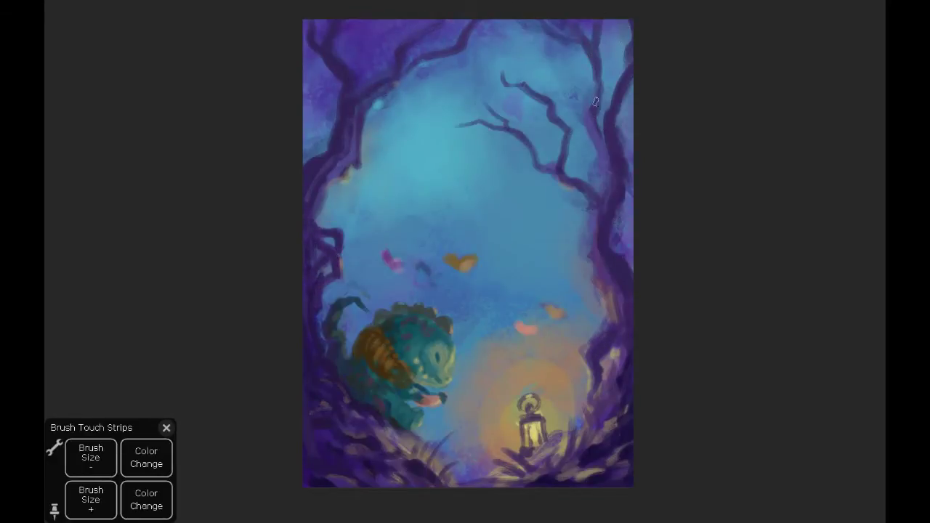
{"action": "left_click_drag", "start_coordinate": [595, 102], "coordinate": [606, 174]}
{"action": "left_click_drag", "start_coordinate": [624, 22], "coordinate": [616, 51]}
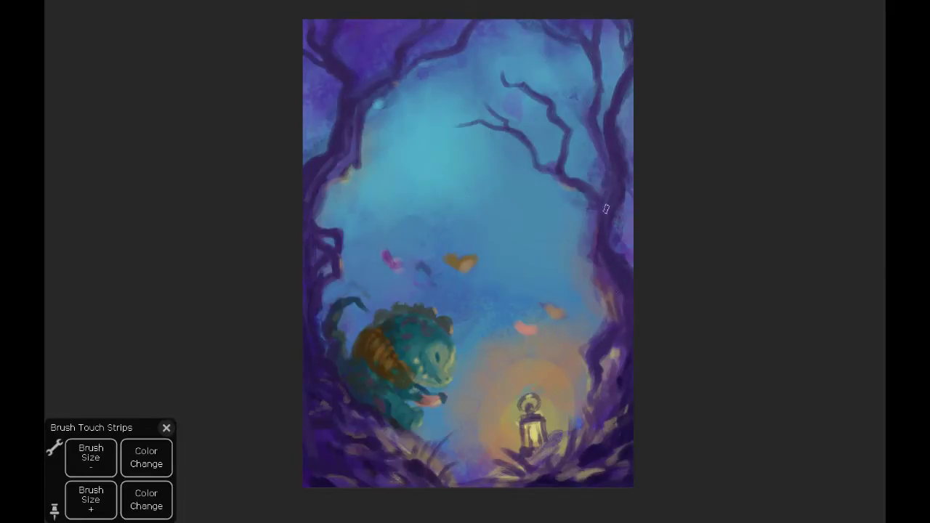
{"action": "mouse_move", "coordinate": [346, 253]}
{"action": "left_mouse_down"}
{"action": "mouse_move", "coordinate": [360, 283]}
{"action": "mouse_move", "coordinate": [343, 284]}
{"action": "left_mouse_up"}
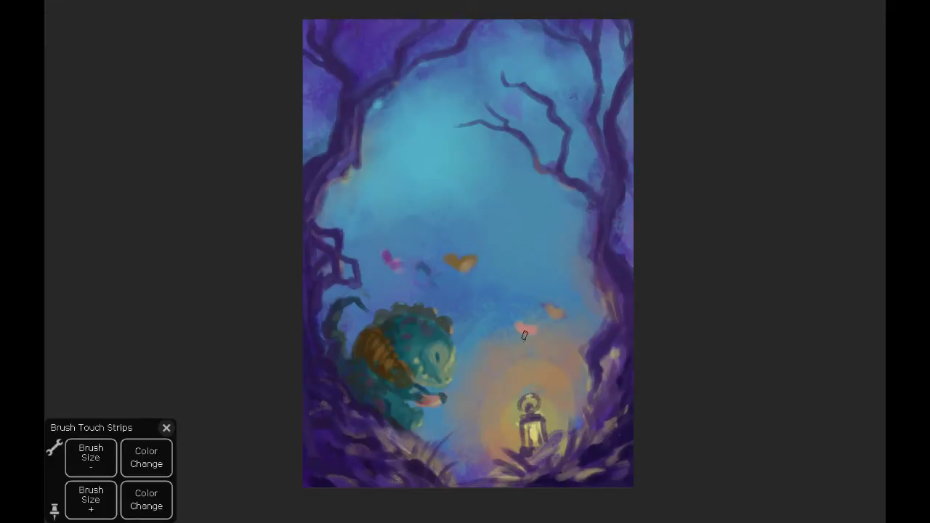
{"action": "left_click_drag", "start_coordinate": [588, 244], "coordinate": [600, 315]}
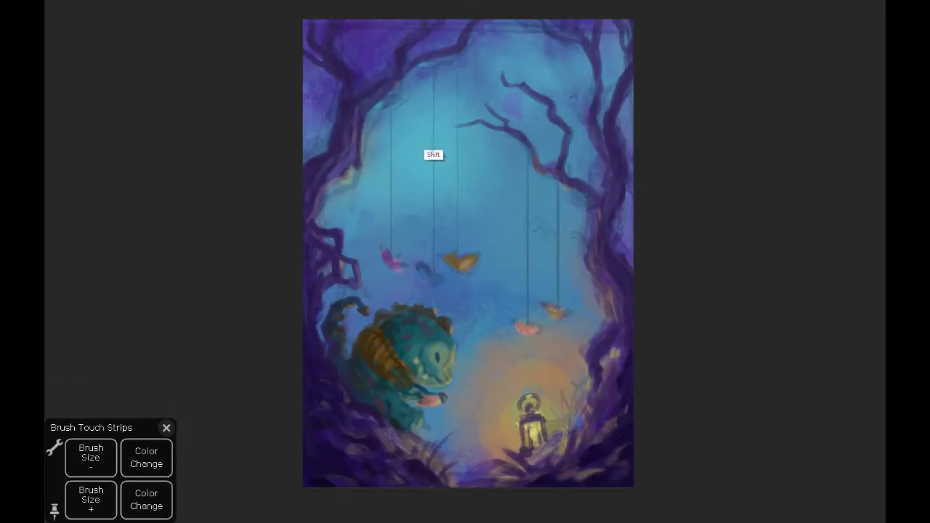
Redraw a hanging string as a straight vertical line
{"action": "left_click_drag", "start_coordinate": [417, 96], "coordinate": [417, 209]}
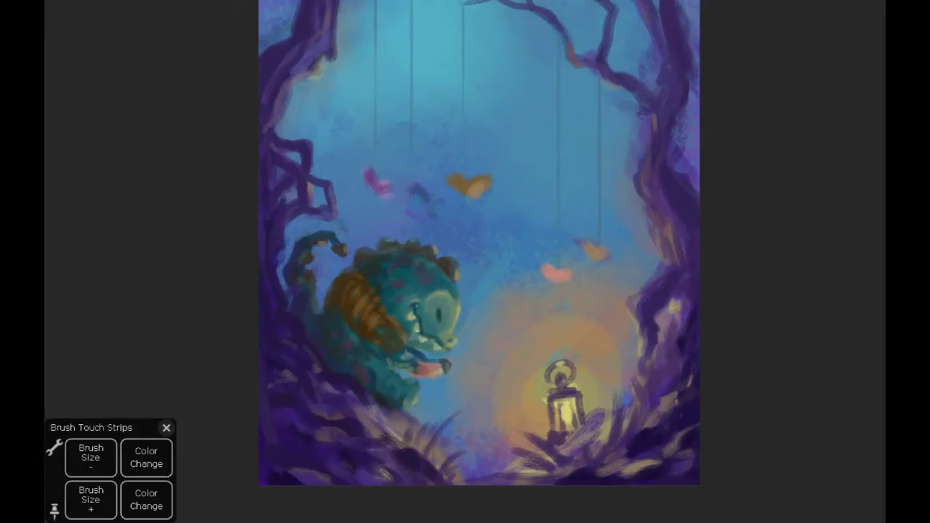
Sample the dragon's colours and shrink the brush to a fine tip for painting the book and hand
{"action": "key", "text": "alt"}
{"action": "key", "text": "bracketright"}
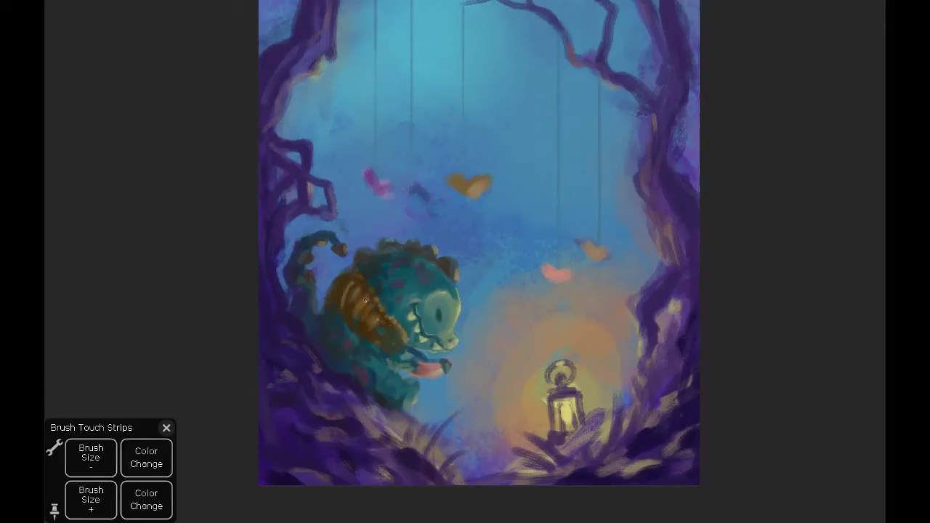
{"action": "key", "text": "bracketright"}
{"action": "key", "text": "alt"}
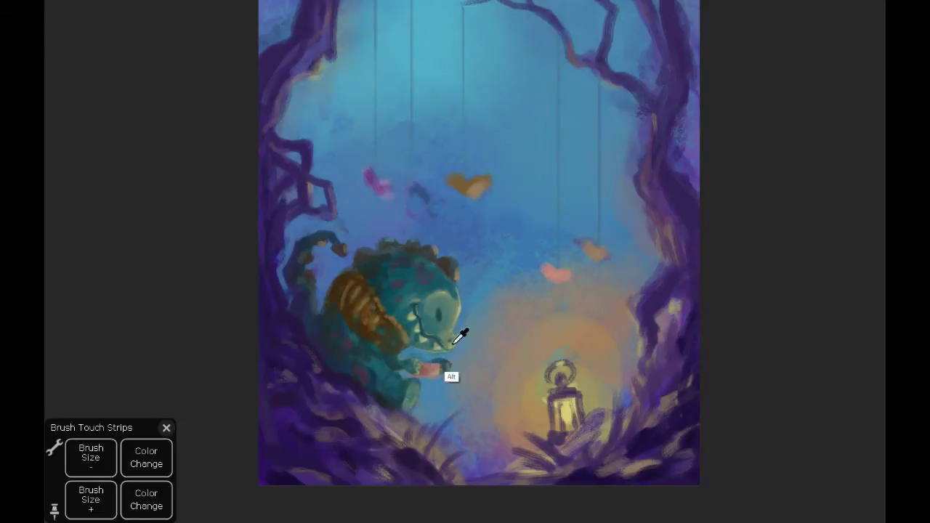
{"action": "key", "text": "bracketleft"}
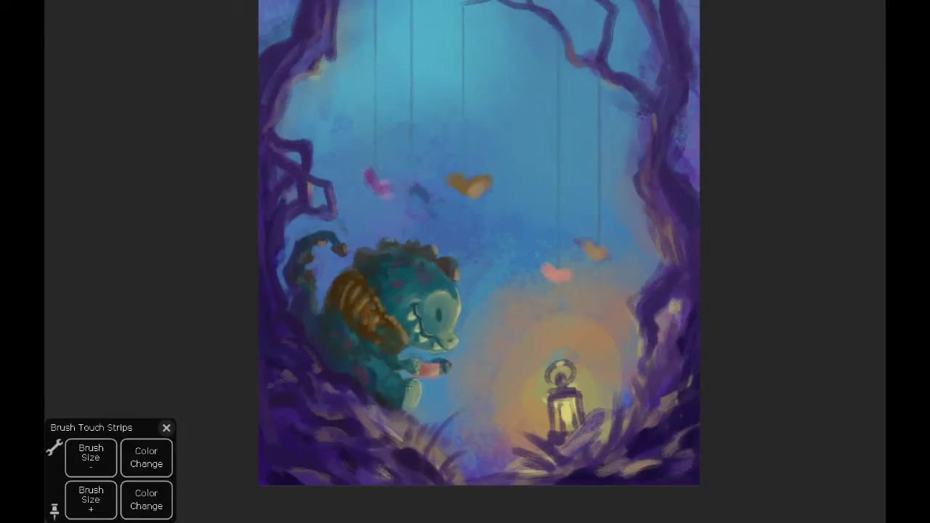
{"action": "key", "text": "bracketright"}
{"action": "key", "text": "bracketright"}
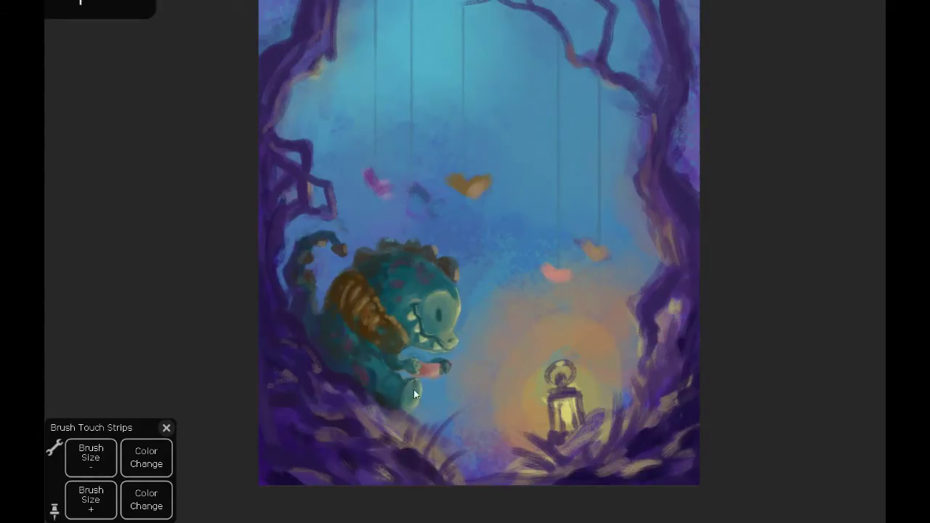
{"action": "key", "text": "bracketleft"}
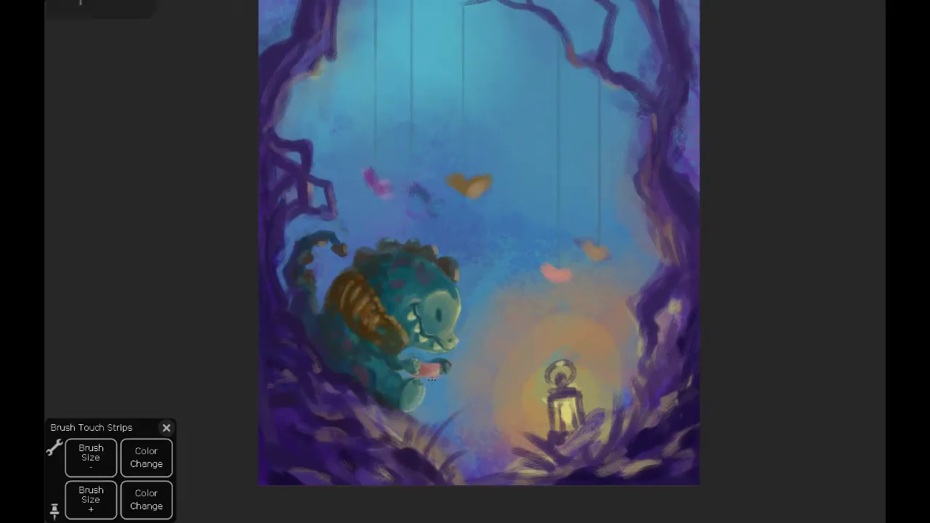
{"action": "key", "text": "bracketleft"}
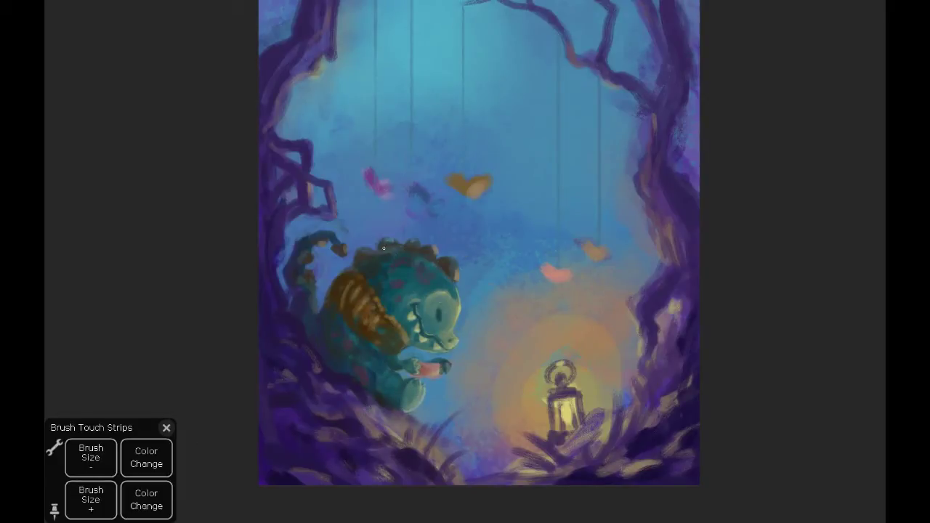
{"action": "key", "text": "bracketleft"}
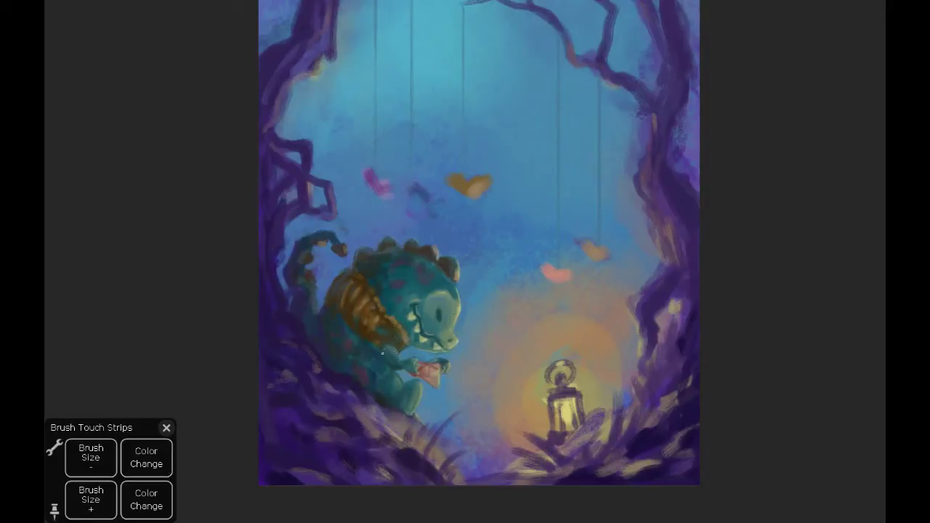
Sample the dinosaur's colours at a smaller brush to repaint its back shell and book
{"action": "key", "text": "alt"}
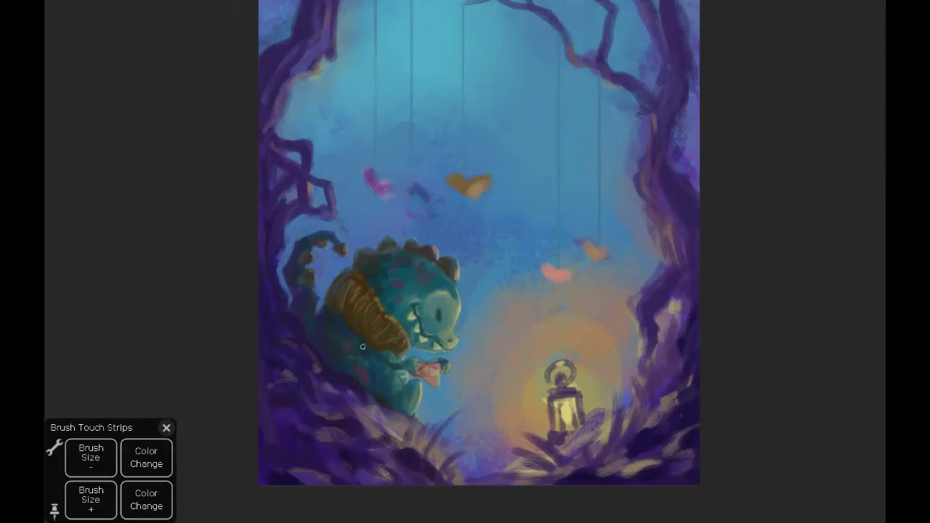
{"action": "key", "text": "bracketleft"}
{"action": "left_click", "coordinate": [417, 304], "text": "alt"}
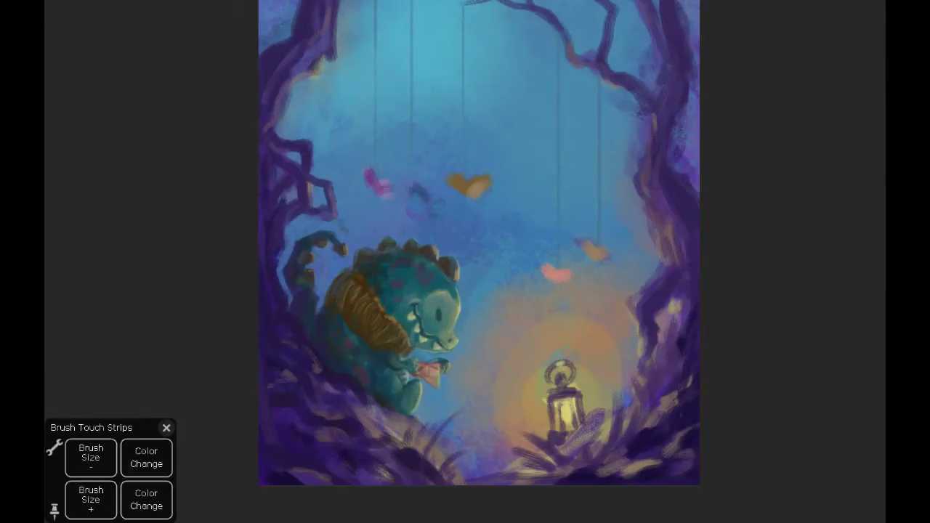
{"action": "left_click", "coordinate": [87, 457]}
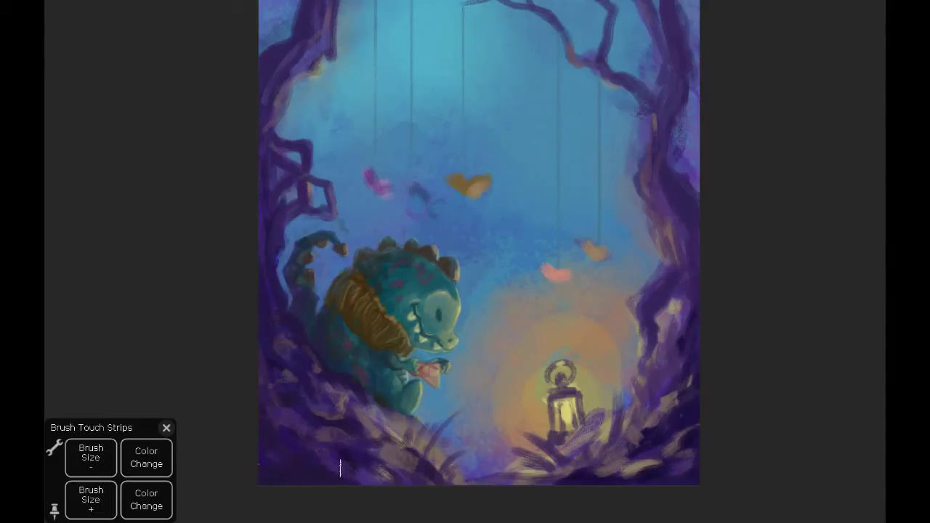
Darken the bottom-left and right vine frame edges with dark purple strokes
{"action": "left_click_drag", "start_coordinate": [269, 406], "coordinate": [290, 480]}
{"action": "left_click_drag", "start_coordinate": [668, 291], "coordinate": [661, 354]}
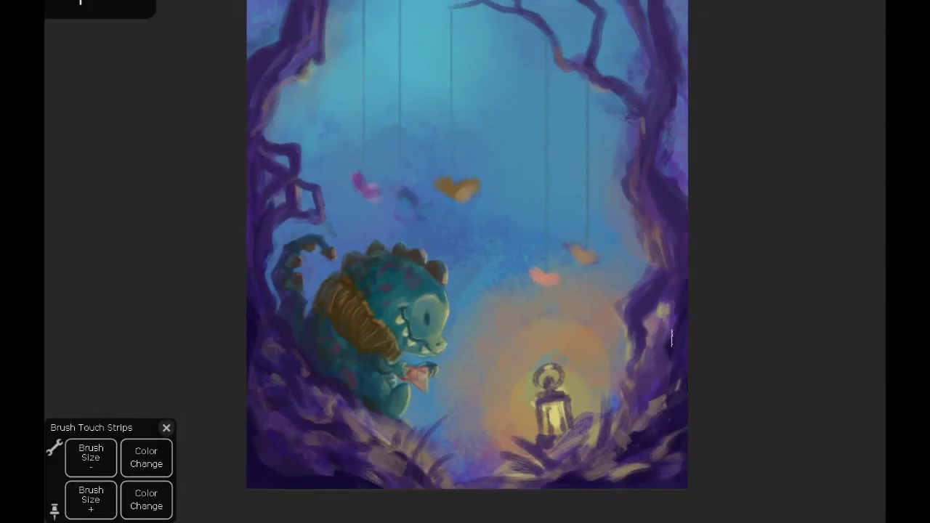
{"action": "scroll", "coordinate": [314, 160], "scroll_direction": "up", "scroll_amount": 3}
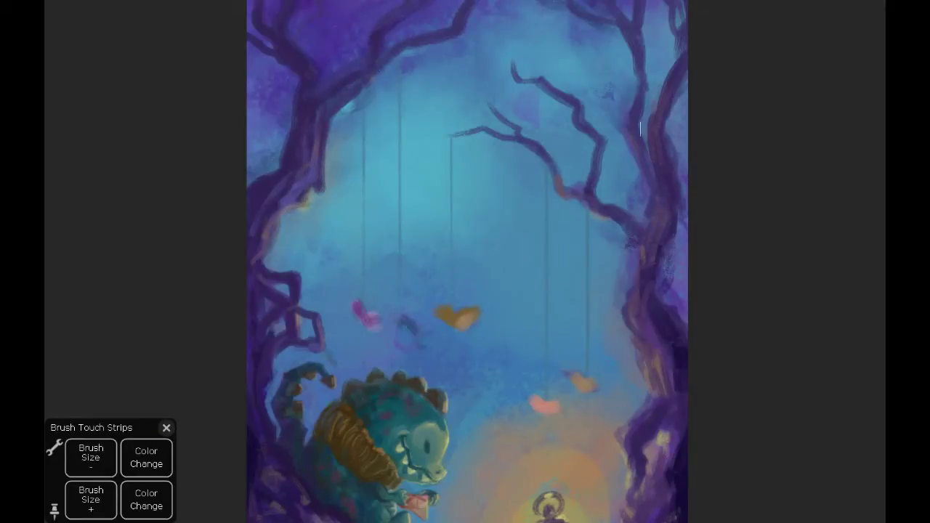
{"action": "scroll", "coordinate": [313, 160], "scroll_direction": "down", "scroll_amount": 1}
{"action": "scroll", "coordinate": [635, 247], "scroll_direction": "down", "scroll_amount": 2}
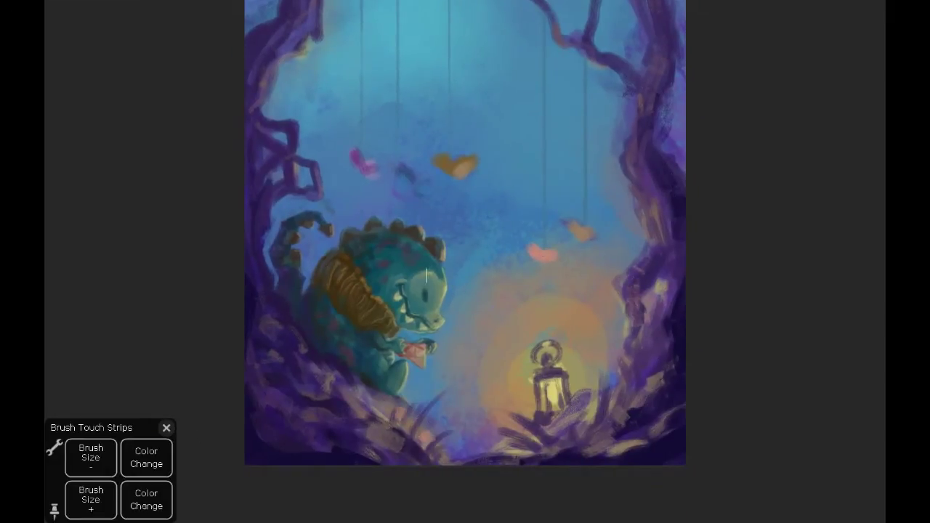
{"action": "mouse_move", "coordinate": [658, 319]}
{"action": "left_mouse_down"}
{"action": "mouse_move", "coordinate": [651, 359]}
{"action": "mouse_move", "coordinate": [585, 381]}
{"action": "left_mouse_up"}
{"action": "scroll", "coordinate": [639, 361], "scroll_direction": "up", "scroll_amount": 2}
{"action": "scroll", "coordinate": [627, 363], "scroll_direction": "down", "scroll_amount": 2}
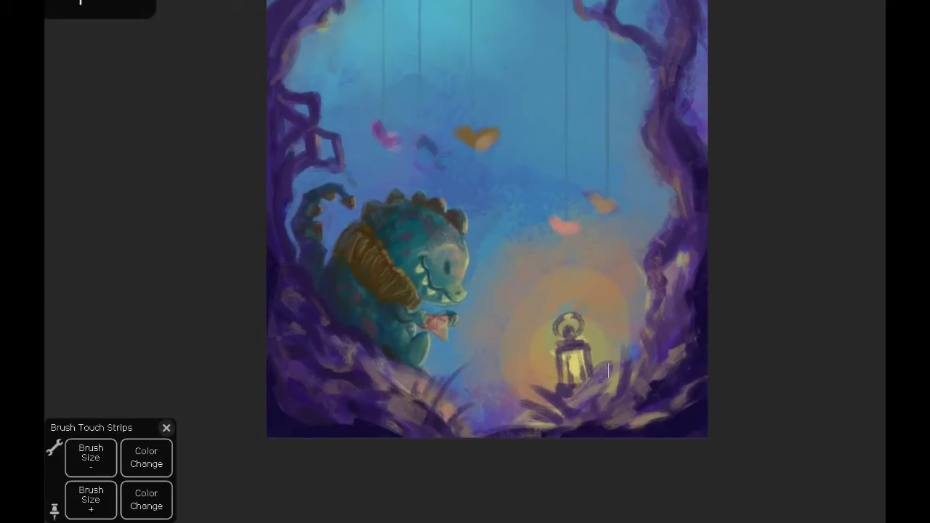
Refine the right vine edges with sampled colours and deepen the left branch's shadow
{"action": "left_click", "coordinate": [690, 214], "text": "alt"}
{"action": "left_click_drag", "start_coordinate": [701, 145], "coordinate": [694, 194]}
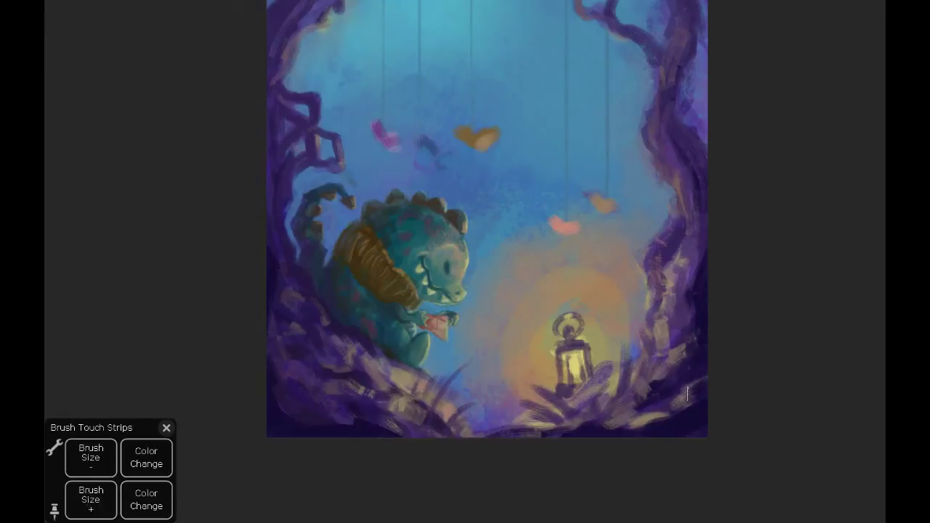
{"action": "left_click_drag", "start_coordinate": [686, 397], "coordinate": [698, 377]}
{"action": "left_click", "coordinate": [632, 377], "text": "alt"}
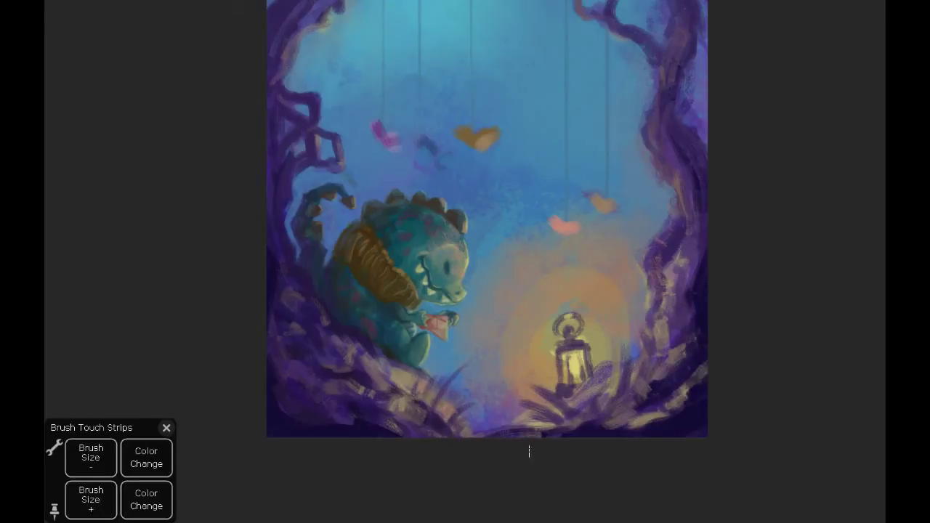
{"action": "scroll", "coordinate": [610, 345], "scroll_direction": "up", "scroll_amount": 2}
{"action": "left_click_drag", "start_coordinate": [446, 48], "coordinate": [446, 143]}
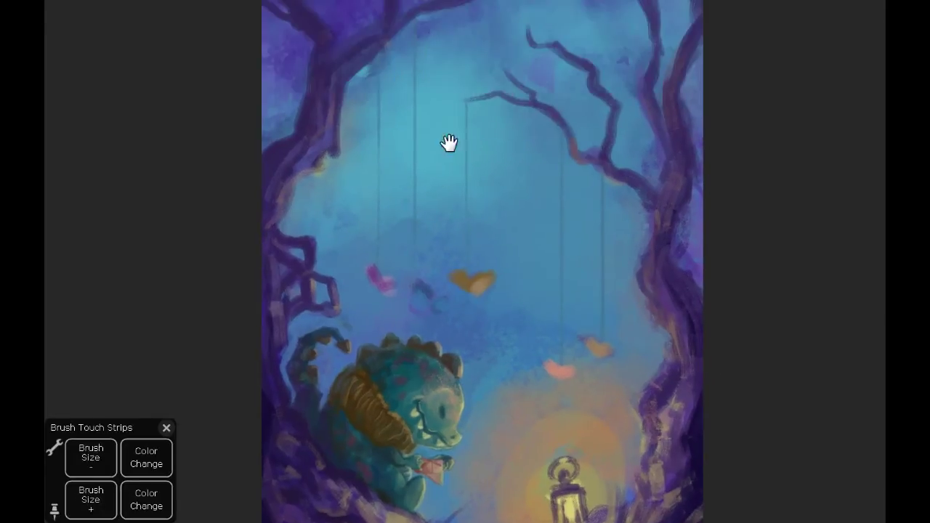
{"action": "left_click_drag", "start_coordinate": [289, 242], "coordinate": [310, 259]}
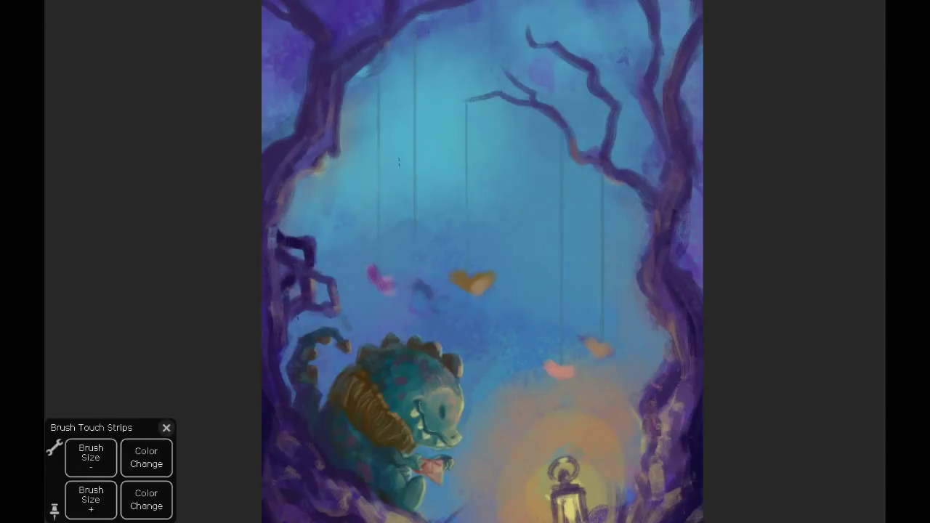
Flip the canvas horizontally and fit the whole painting on screen
{"action": "left_click_drag", "start_coordinate": [357, 84], "coordinate": [350, 156]}
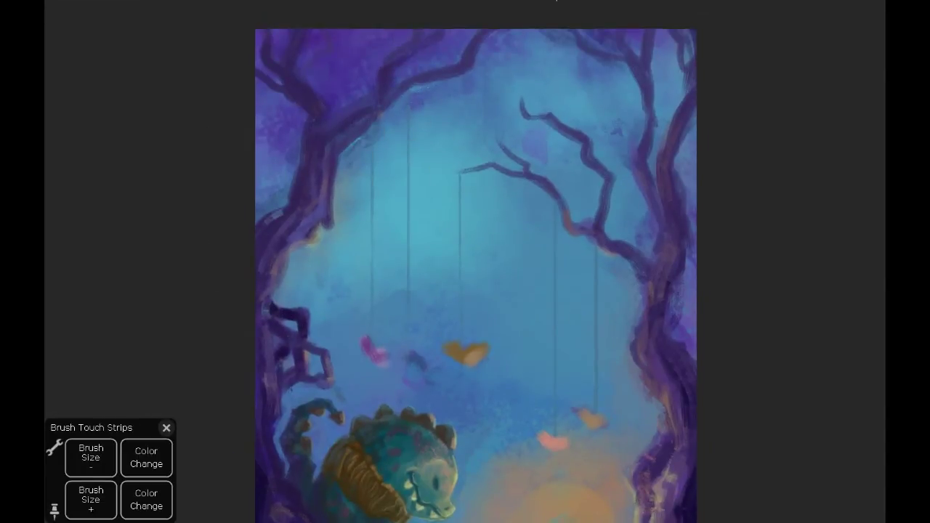
{"action": "mouse_move", "coordinate": [344, 520]}
{"action": "left_mouse_down"}
{"action": "mouse_move", "coordinate": [301, 338]}
{"action": "mouse_move", "coordinate": [371, 396]}
{"action": "left_mouse_up"}
{"action": "left_click_drag", "start_coordinate": [244, 22], "coordinate": [255, 175]}
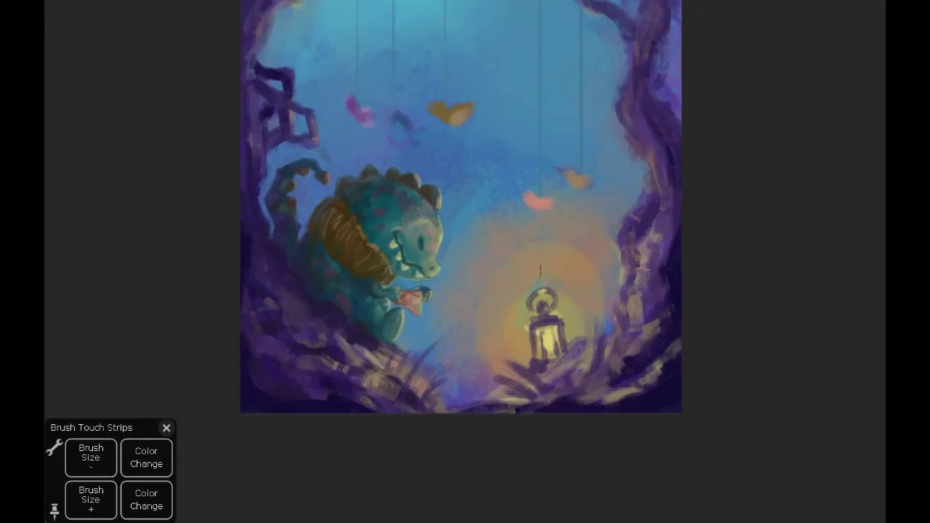
{"action": "left_click_drag", "start_coordinate": [685, 226], "coordinate": [656, 327]}
{"action": "key", "text": "m"}
{"action": "left_click_drag", "start_coordinate": [531, 259], "coordinate": [533, 251]}
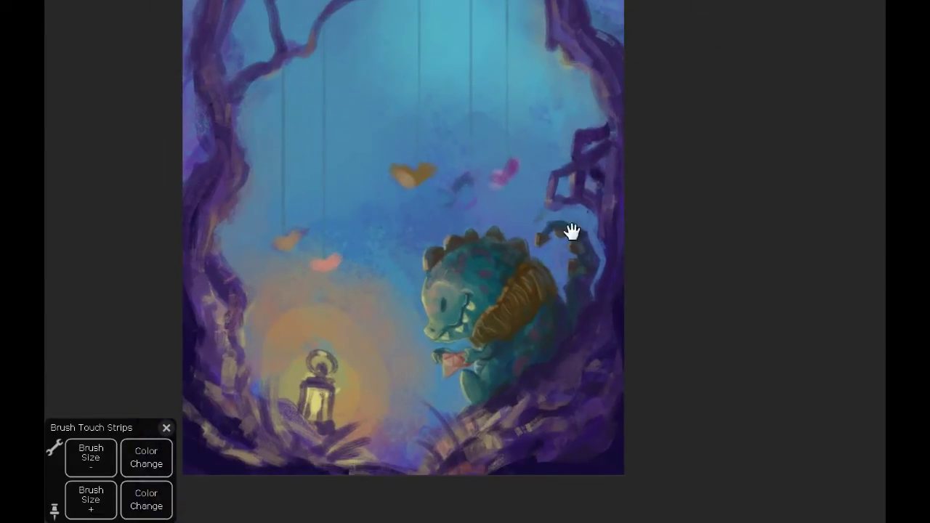
{"action": "key", "text": "ctrl+0"}
{"action": "left_click", "coordinate": [564, 314], "text": "alt"}
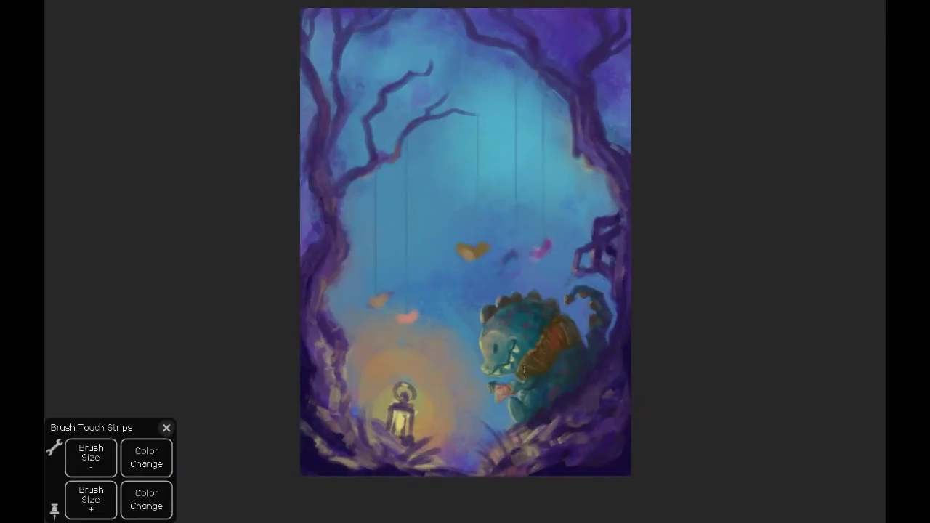
Paint reddish accents on the dinosaur's back fin and sample colours from its face and book
{"action": "left_click", "coordinate": [584, 312], "text": "alt"}
{"action": "left_click_drag", "start_coordinate": [559, 327], "coordinate": [574, 342]}
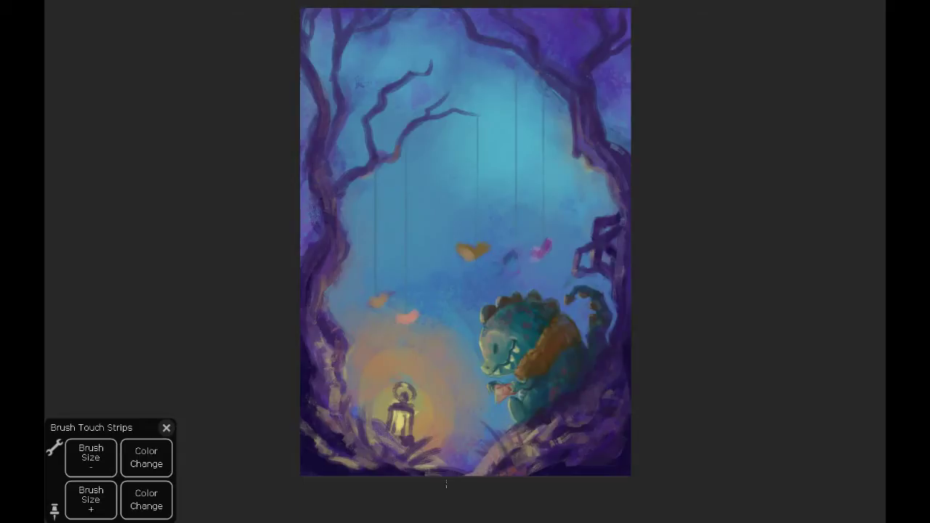
{"action": "scroll", "coordinate": [486, 387], "scroll_direction": "up", "scroll_amount": 2}
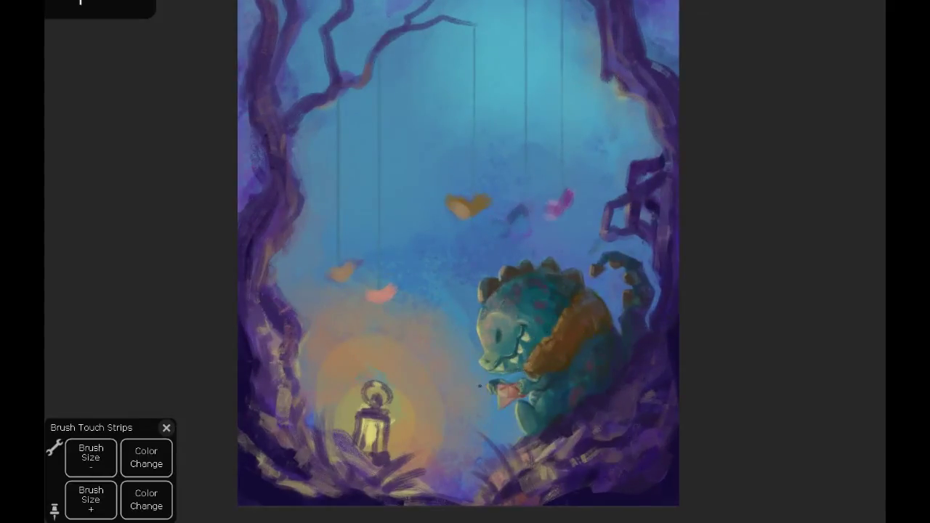
{"action": "key", "text": "alt"}
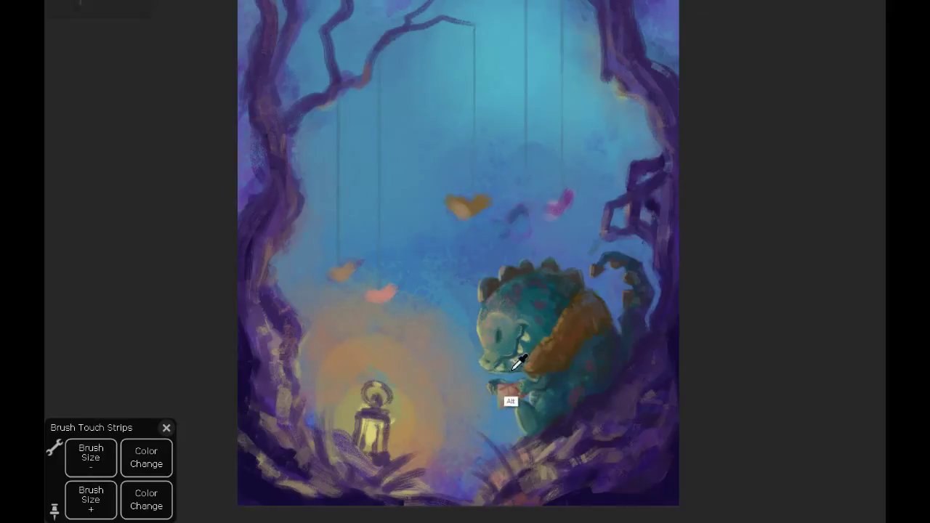
{"action": "left_click", "coordinate": [492, 358], "text": "alt"}
{"action": "left_click", "coordinate": [529, 389], "text": "alt"}
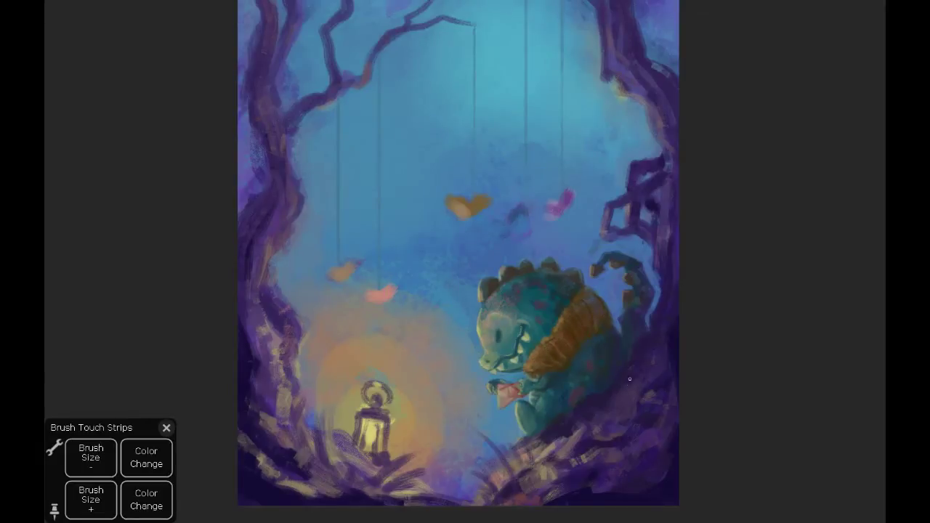
{"action": "left_click", "coordinate": [573, 417], "text": "alt"}
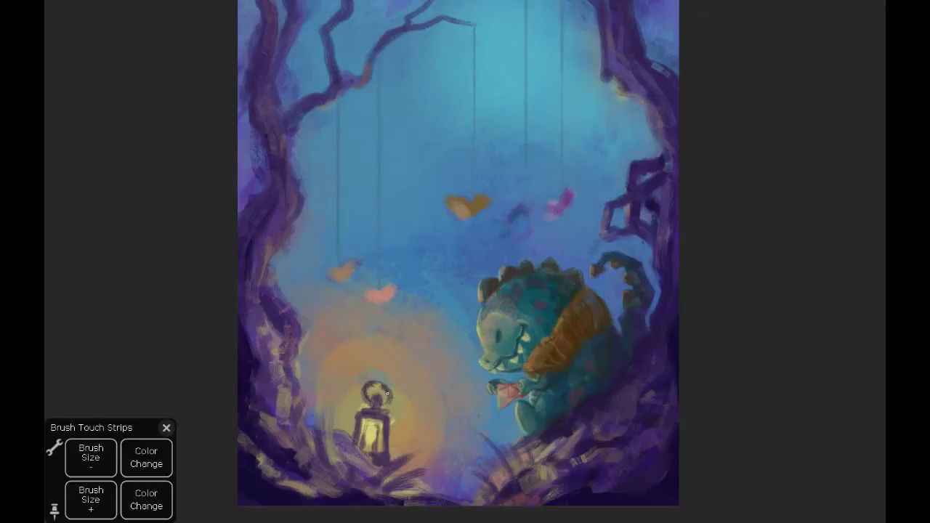
Repaint the lantern's top and frame edges, then zoom out to the whole painting
{"action": "left_click", "coordinate": [376, 380], "text": "ctrl"}
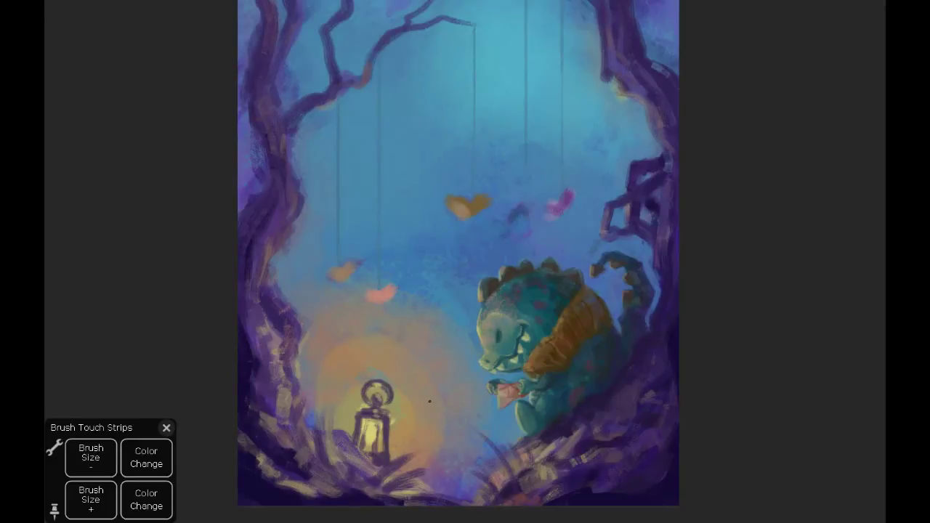
{"action": "left_click_drag", "start_coordinate": [605, 310], "coordinate": [601, 351]}
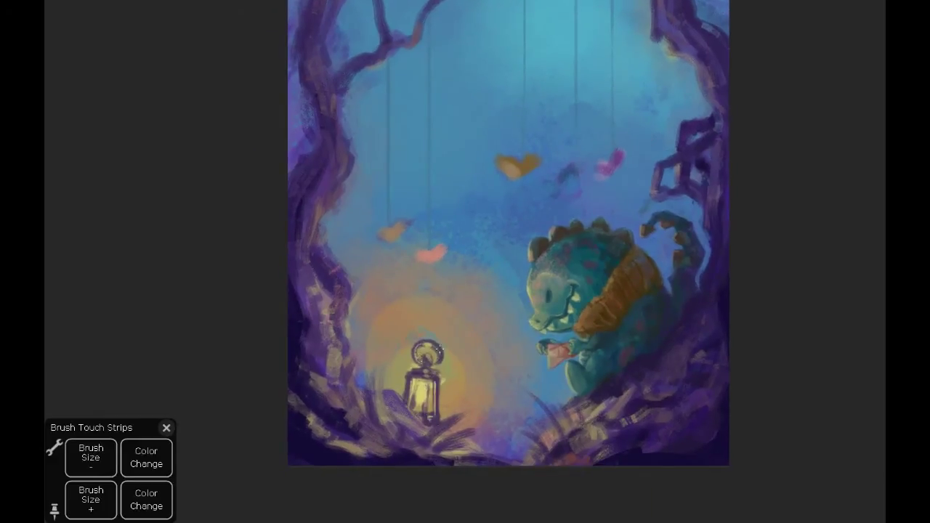
{"action": "mouse_move", "coordinate": [416, 356]}
{"action": "left_mouse_down"}
{"action": "mouse_move", "coordinate": [432, 366]}
{"action": "mouse_move", "coordinate": [440, 402]}
{"action": "left_mouse_up"}
{"action": "left_click_drag", "start_coordinate": [407, 378], "coordinate": [408, 398]}
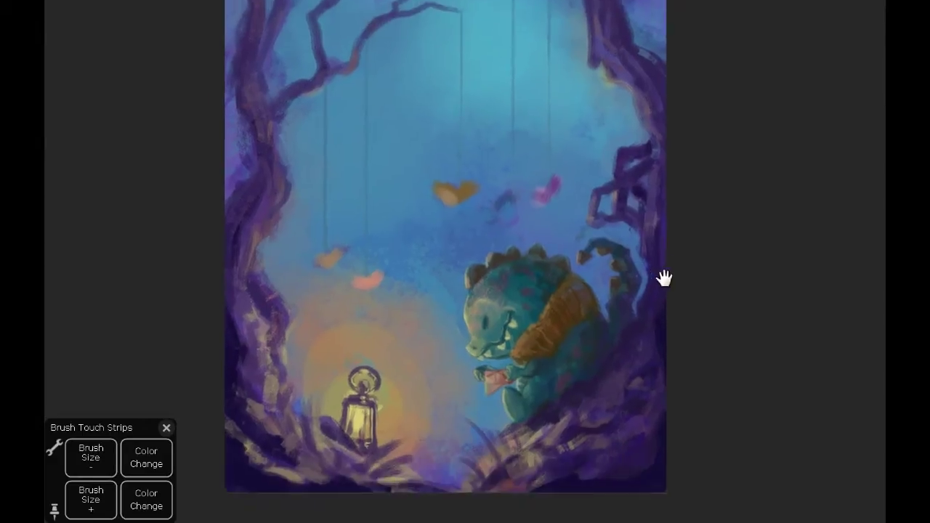
{"action": "left_click_drag", "start_coordinate": [664, 276], "coordinate": [574, 347]}
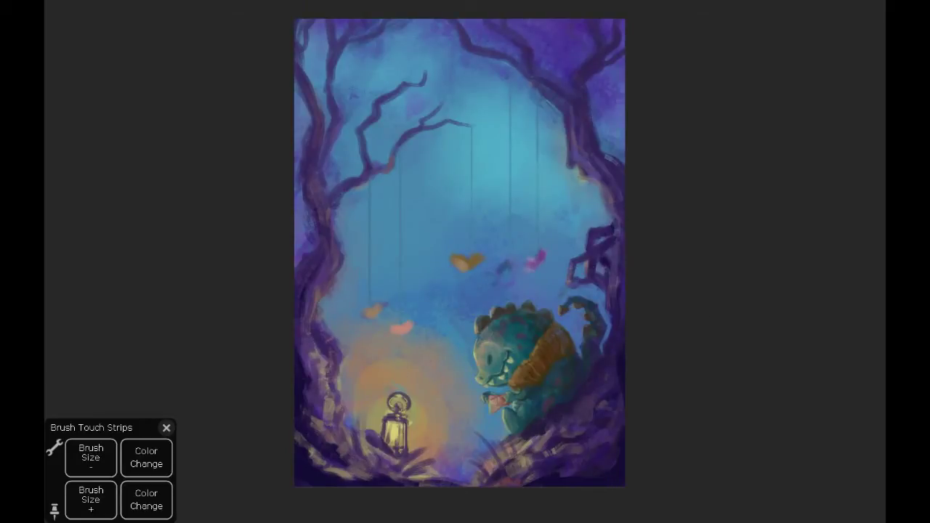
Enlarge the brush and make the lantern glow bright yellow with a warm halo
{"action": "left_click", "coordinate": [181, 4]}
{"action": "left_click", "coordinate": [90, 499]}
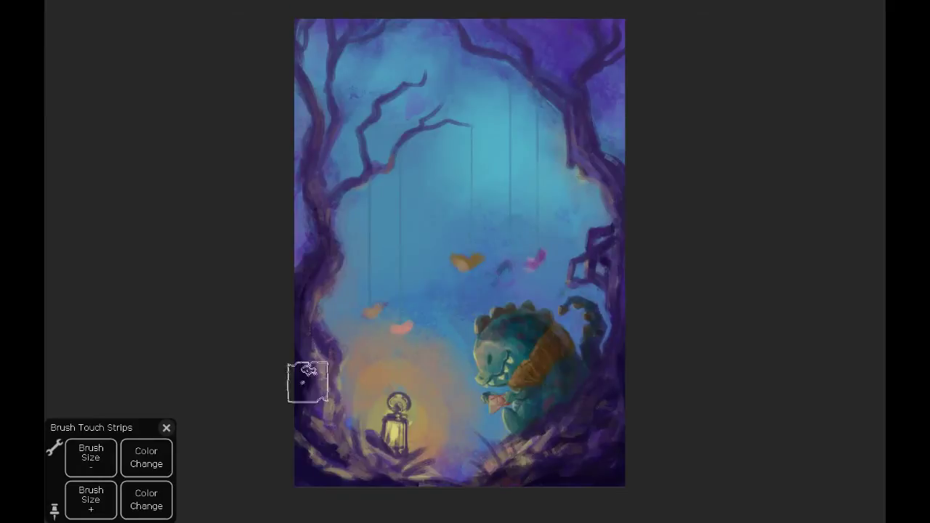
{"action": "key", "text": "shift+plus"}
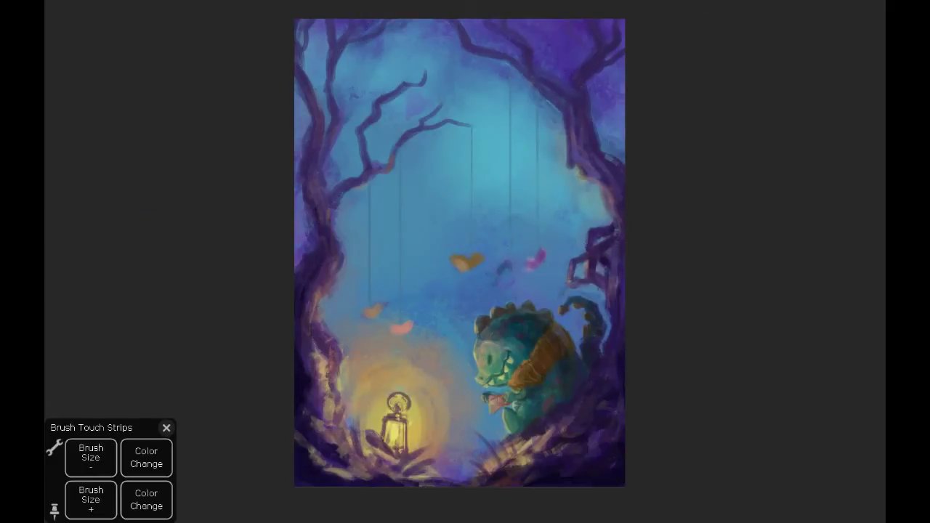
{"action": "left_click_drag", "start_coordinate": [588, 404], "coordinate": [527, 399]}
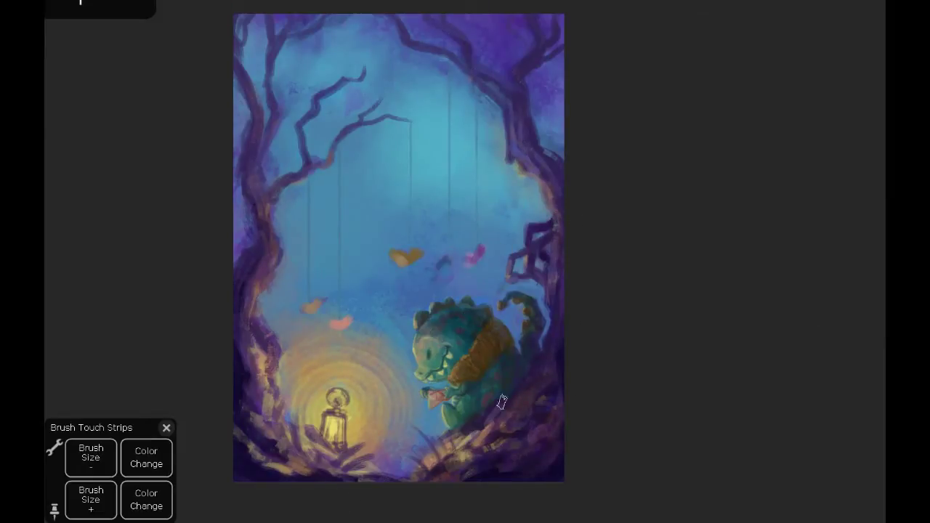
Darken the left tree trunk with long purple strokes along its length
{"action": "scroll", "coordinate": [281, 448], "scroll_direction": "up", "scroll_amount": 2}
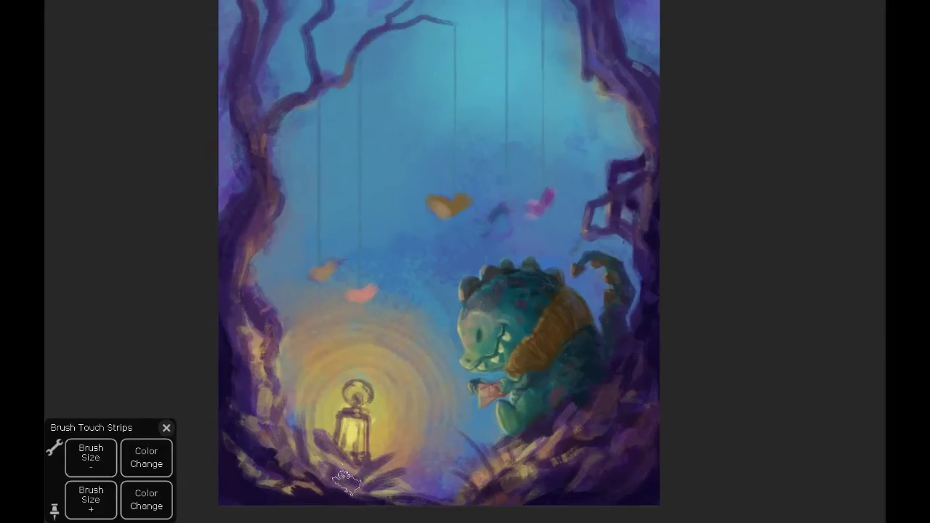
{"action": "left_click_drag", "start_coordinate": [283, 388], "coordinate": [318, 508]}
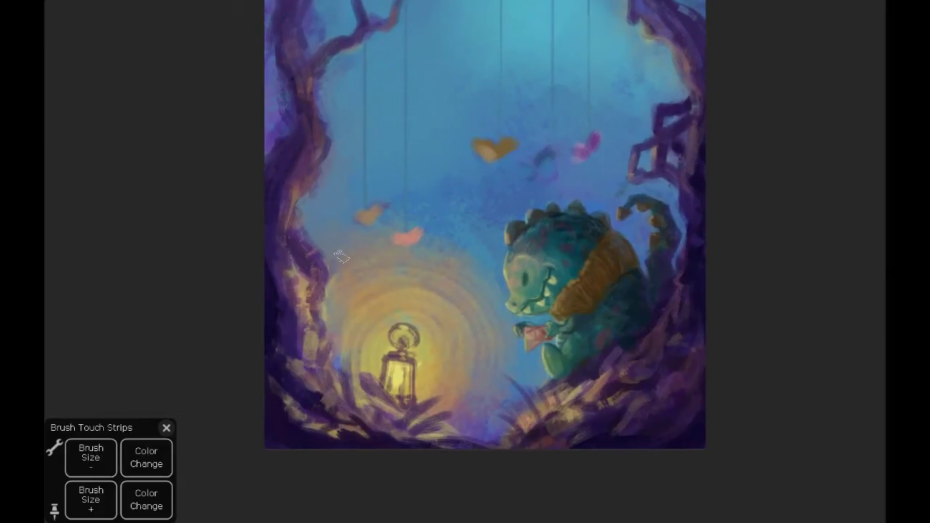
{"action": "mouse_move", "coordinate": [313, 269]}
{"action": "left_mouse_down"}
{"action": "mouse_move", "coordinate": [301, 367]}
{"action": "mouse_move", "coordinate": [280, 189]}
{"action": "left_mouse_up"}
{"action": "left_click_drag", "start_coordinate": [280, 265], "coordinate": [302, 156]}
{"action": "left_click_drag", "start_coordinate": [287, 319], "coordinate": [292, 227]}
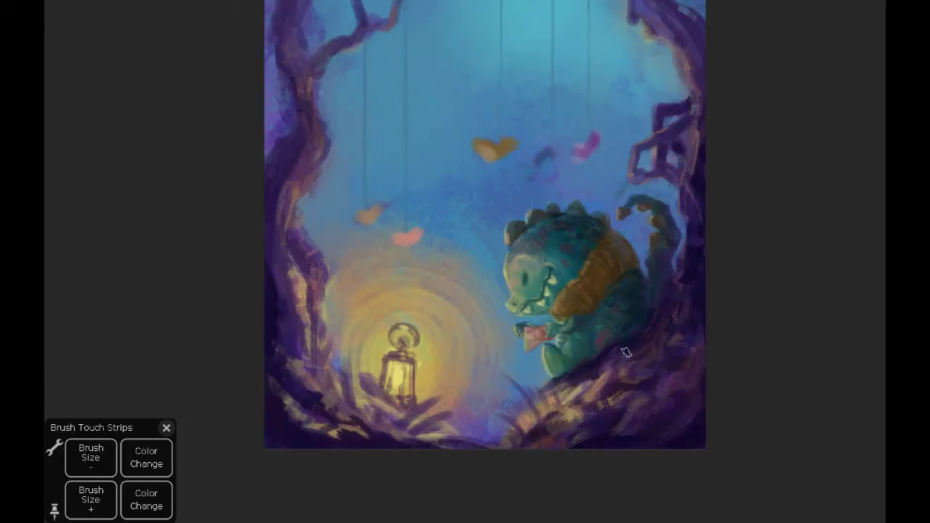
Enlarge the brush and sample colours from the rock and near the dragon
{"action": "left_click", "coordinate": [576, 392], "text": "alt"}
{"action": "key", "text": "bracketright"}
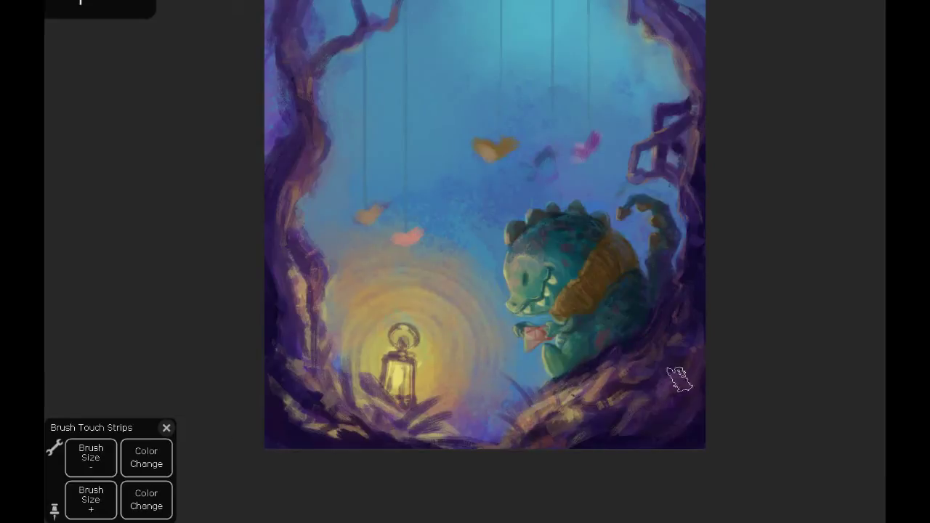
{"action": "left_click", "coordinate": [629, 321], "text": "alt"}
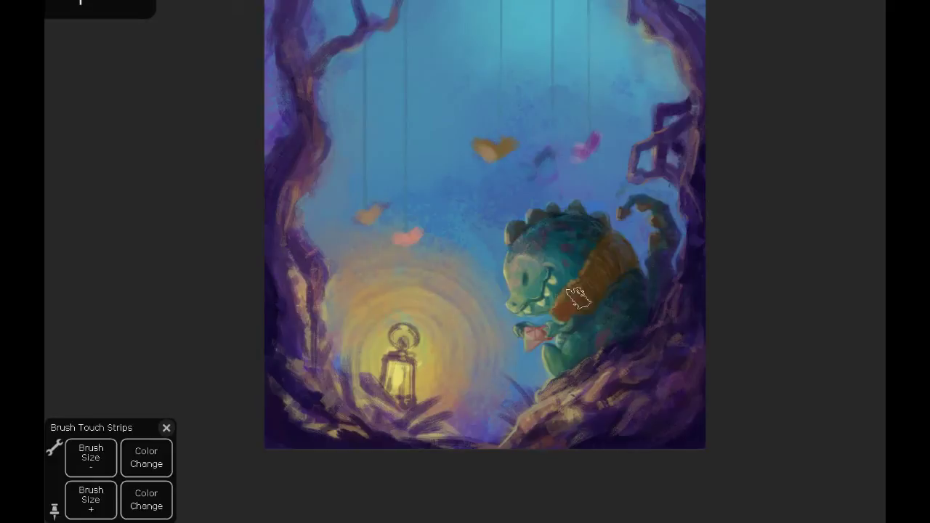
Shade the scarf's lower part deeper brown and paint the dragon's eye as a closed smiling curve
{"action": "left_click_drag", "start_coordinate": [569, 304], "coordinate": [590, 271]}
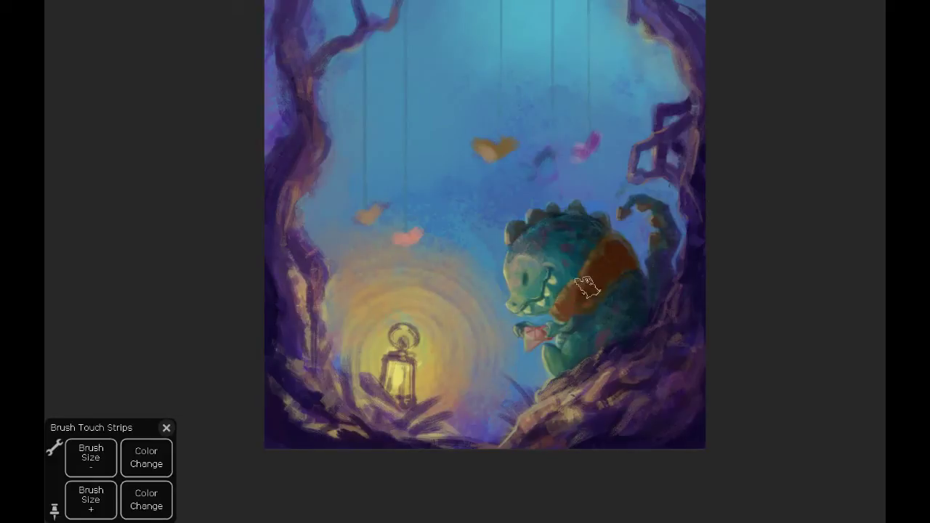
{"action": "left_click", "coordinate": [82, 498]}
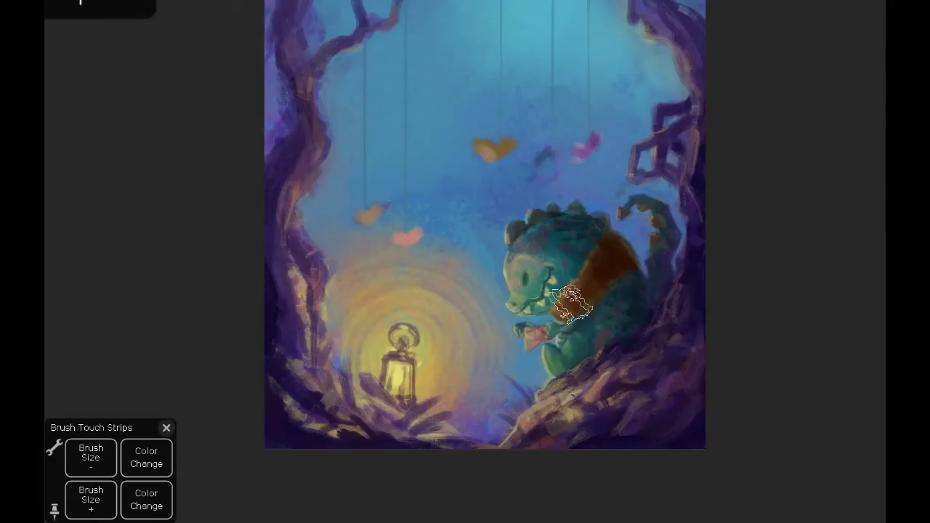
{"action": "key", "text": "alt"}
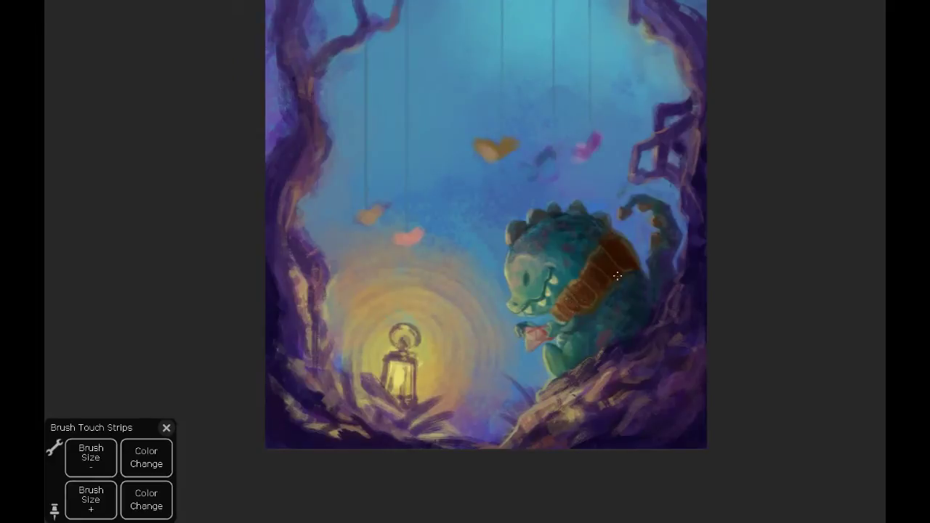
{"action": "key", "text": "bracketright"}
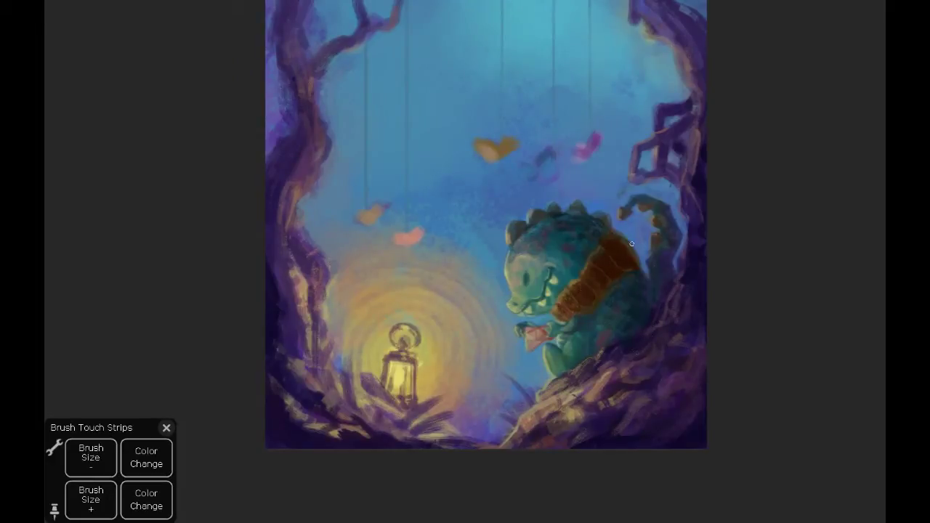
{"action": "key", "text": "bracketleft"}
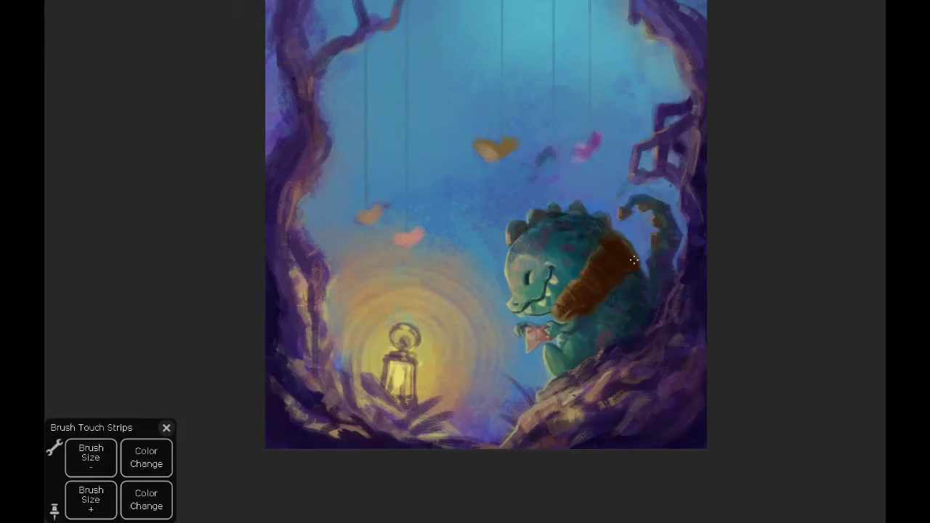
Sample the lantern's orange with a smaller brush and paint the dragon's spikes and tail tips
{"action": "scroll", "coordinate": [643, 184], "scroll_direction": "down", "scroll_amount": 2}
{"action": "scroll", "coordinate": [493, 353], "scroll_direction": "up", "scroll_amount": 4}
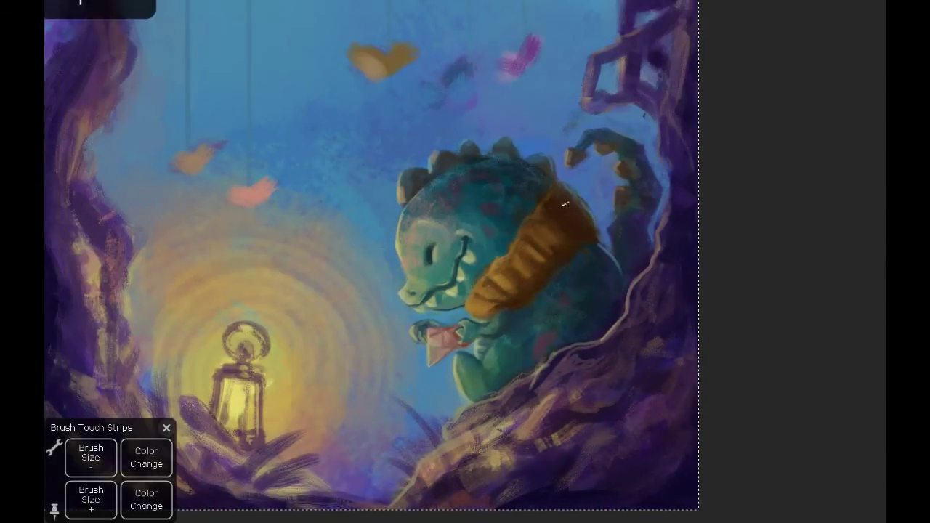
{"action": "key", "text": "alt"}
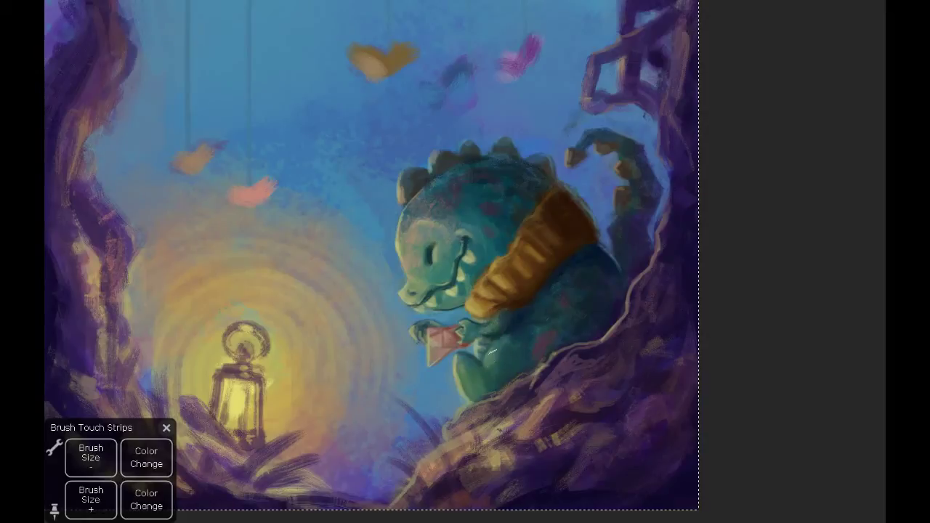
{"action": "key", "text": "alt"}
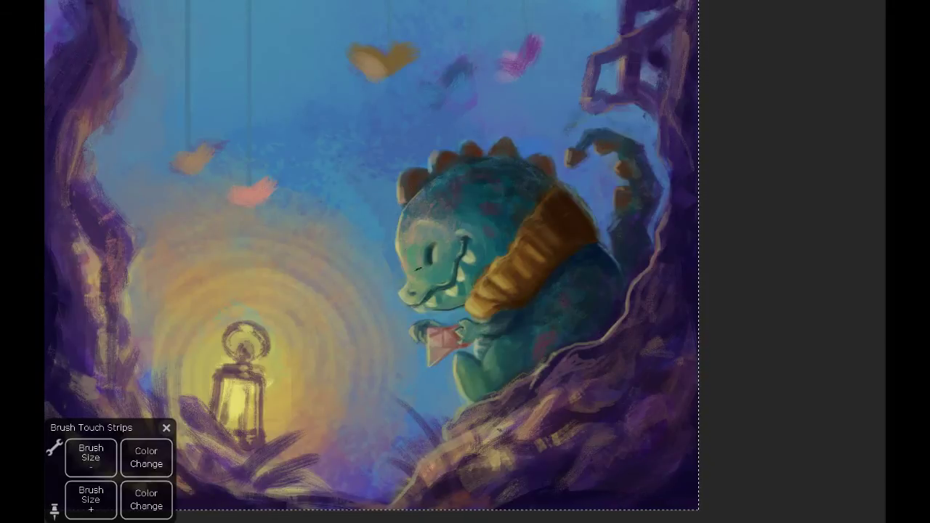
{"action": "key", "text": "bracketright"}
{"action": "key", "text": "bracketleft"}
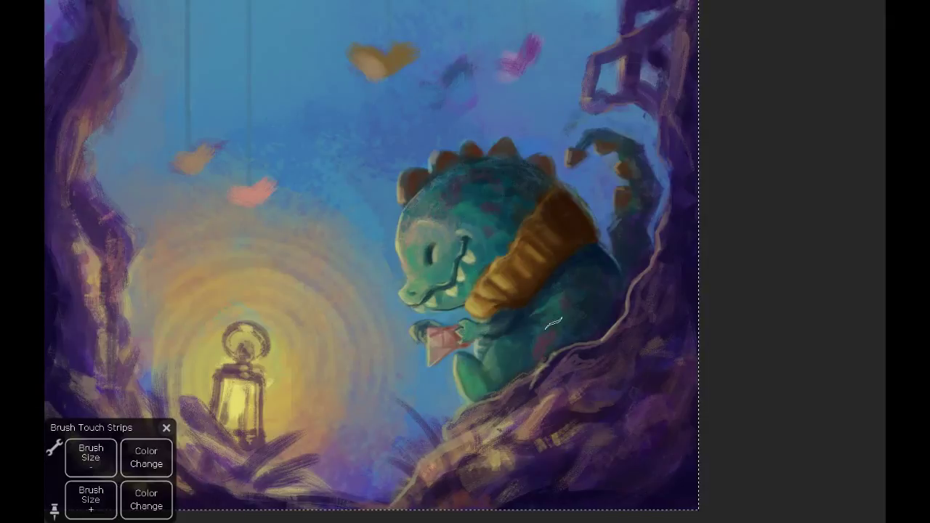
{"action": "key", "text": "bracketleft"}
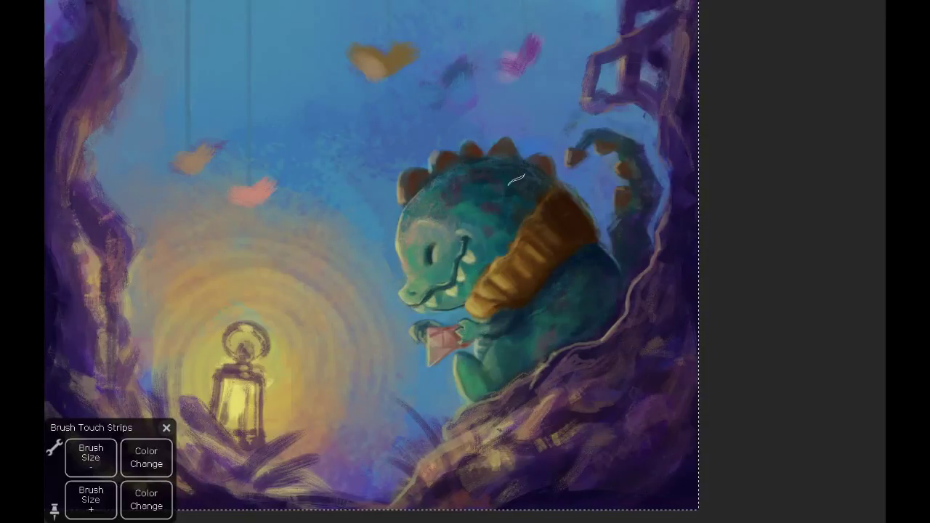
{"action": "key", "text": "alt"}
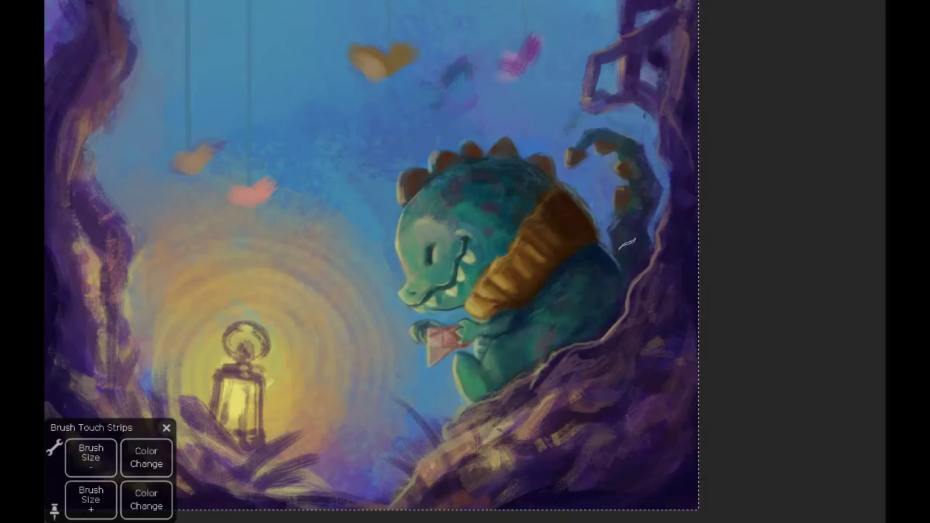
{"action": "key", "text": "alt"}
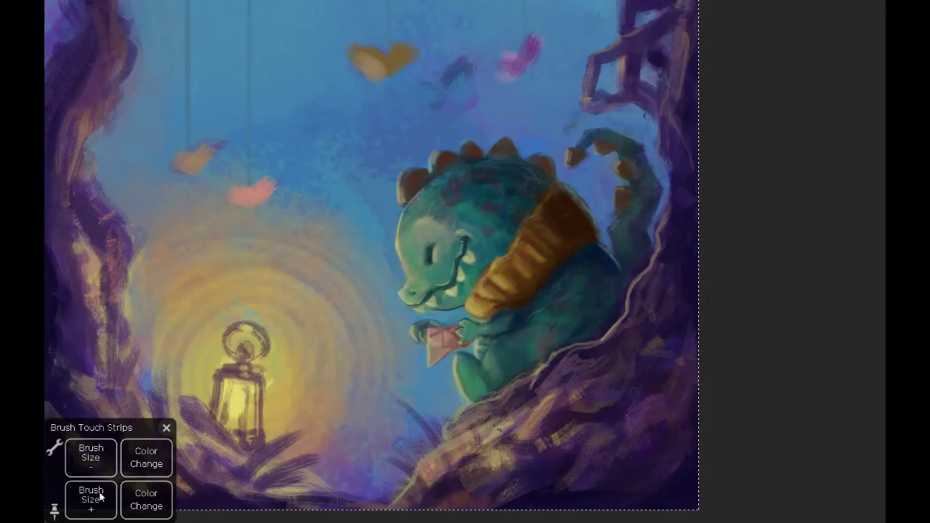
{"action": "left_click", "coordinate": [451, 167], "text": "alt"}
{"action": "left_click", "coordinate": [412, 208]}
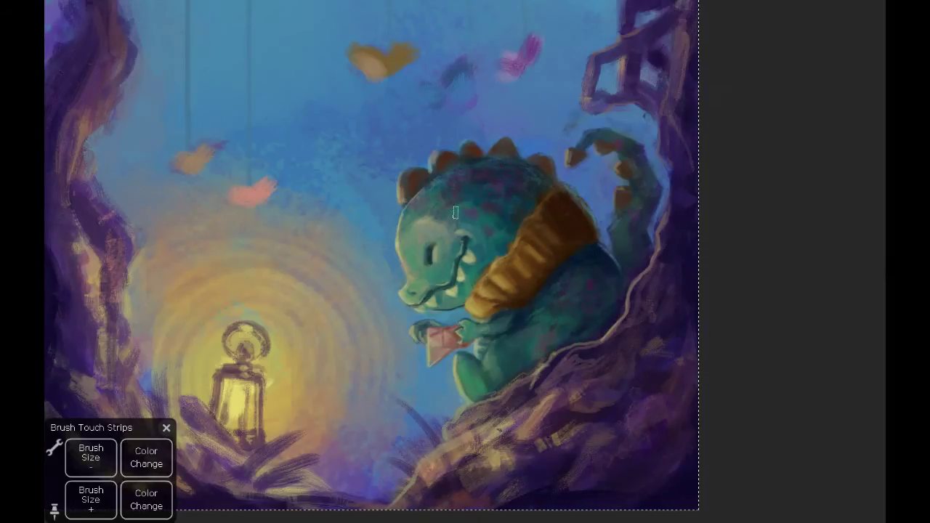
{"action": "left_click", "coordinate": [455, 213]}
{"action": "left_click", "coordinate": [524, 258]}
{"action": "key", "text": "bracketleft"}
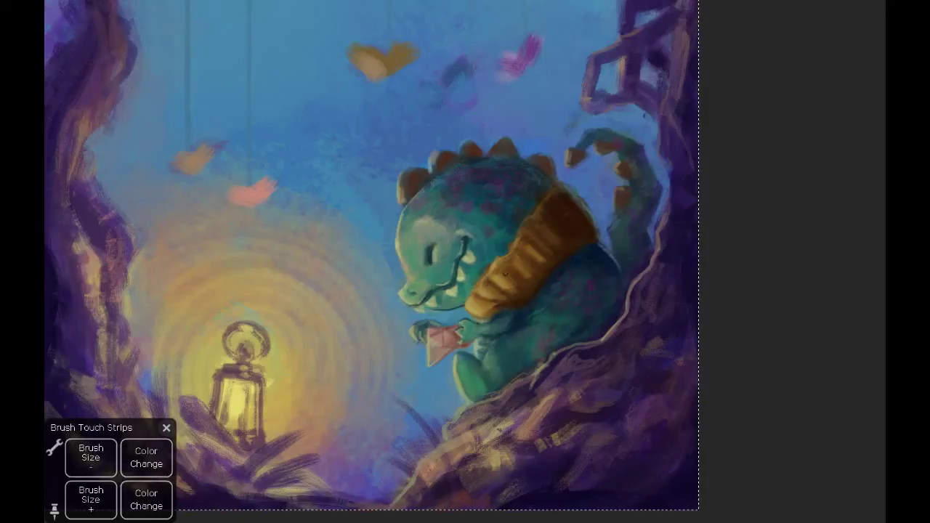
{"action": "mouse_move", "coordinate": [508, 261]}
{"action": "left_mouse_down"}
{"action": "mouse_move", "coordinate": [512, 281]}
{"action": "mouse_move", "coordinate": [478, 309]}
{"action": "left_mouse_up"}
{"action": "mouse_move", "coordinate": [547, 253]}
{"action": "left_mouse_down"}
{"action": "mouse_move", "coordinate": [572, 279]}
{"action": "mouse_move", "coordinate": [573, 209]}
{"action": "left_mouse_up"}
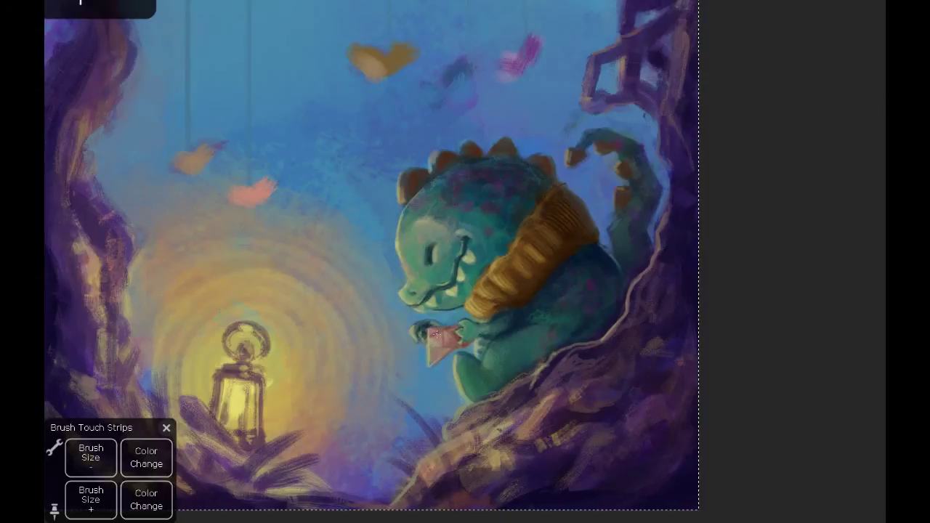
{"action": "key", "text": "alt"}
{"action": "key", "text": "alt"}
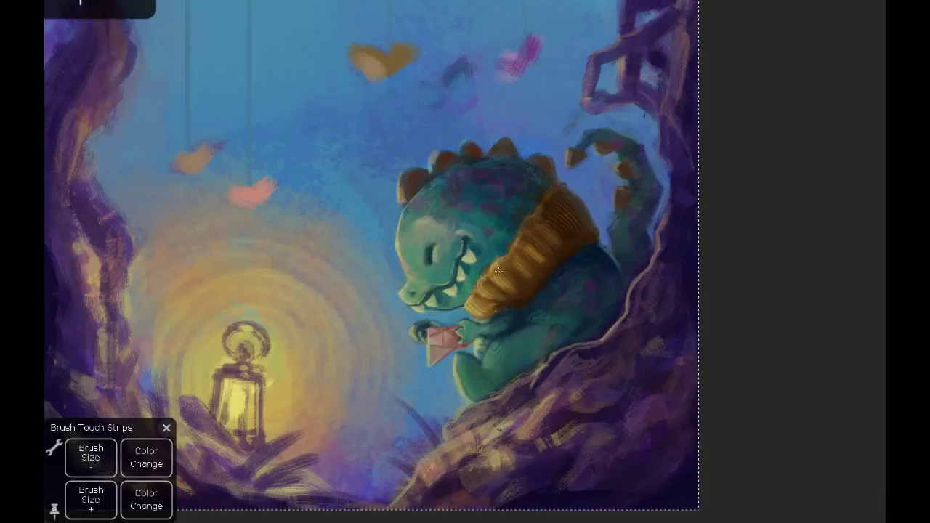
{"action": "key", "text": "ctrl"}
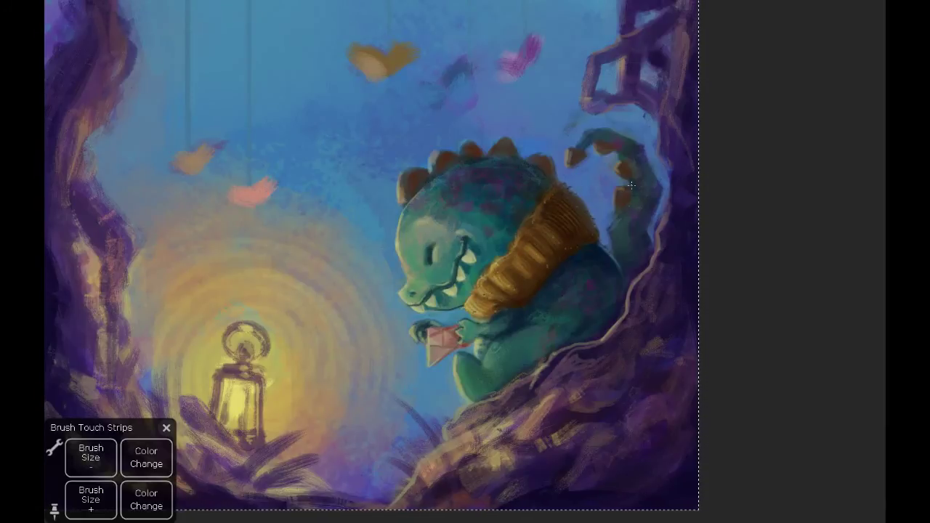
{"action": "left_click", "coordinate": [436, 316], "text": "alt"}
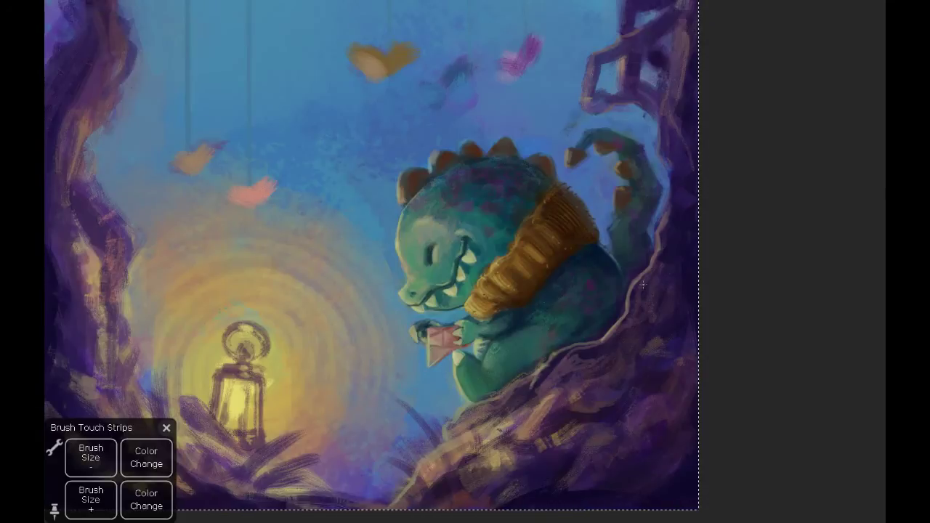
{"action": "left_click_drag", "start_coordinate": [642, 286], "coordinate": [608, 273]}
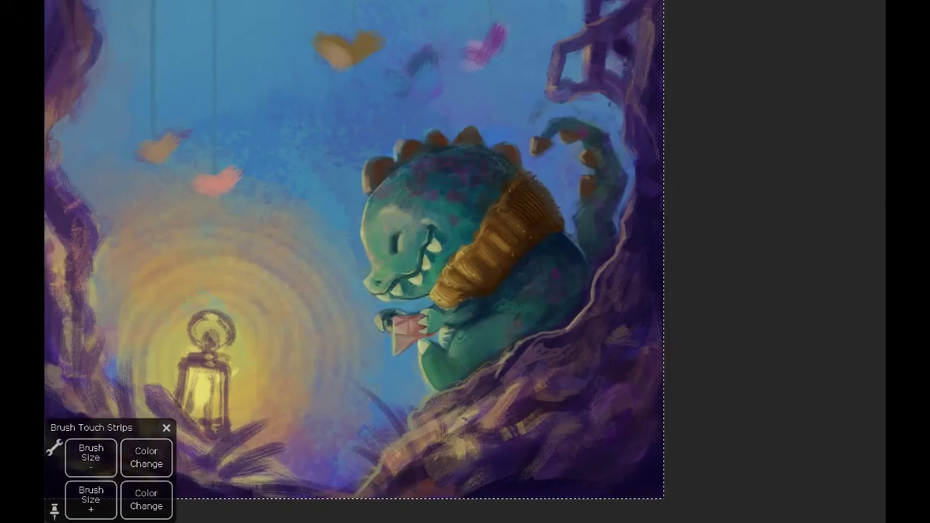
{"action": "left_click", "coordinate": [91, 499]}
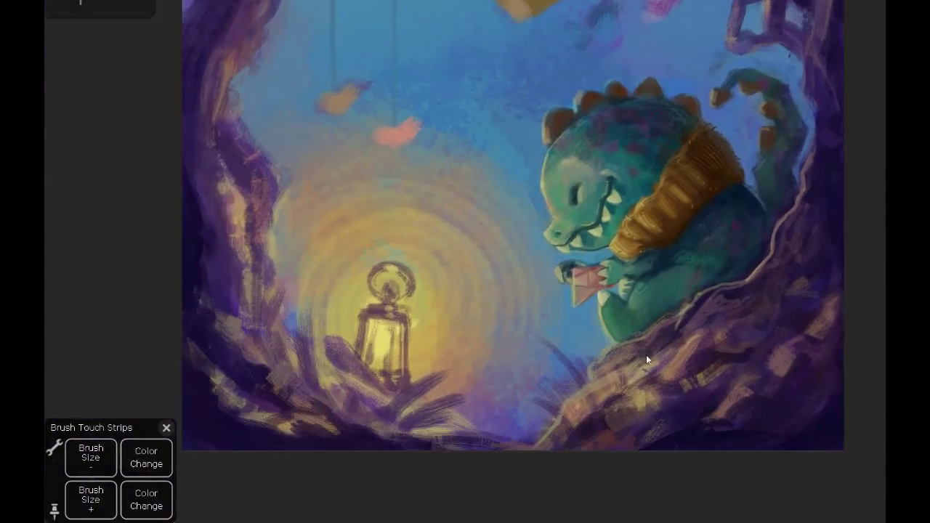
{"action": "left_click_drag", "start_coordinate": [654, 321], "coordinate": [721, 292]}
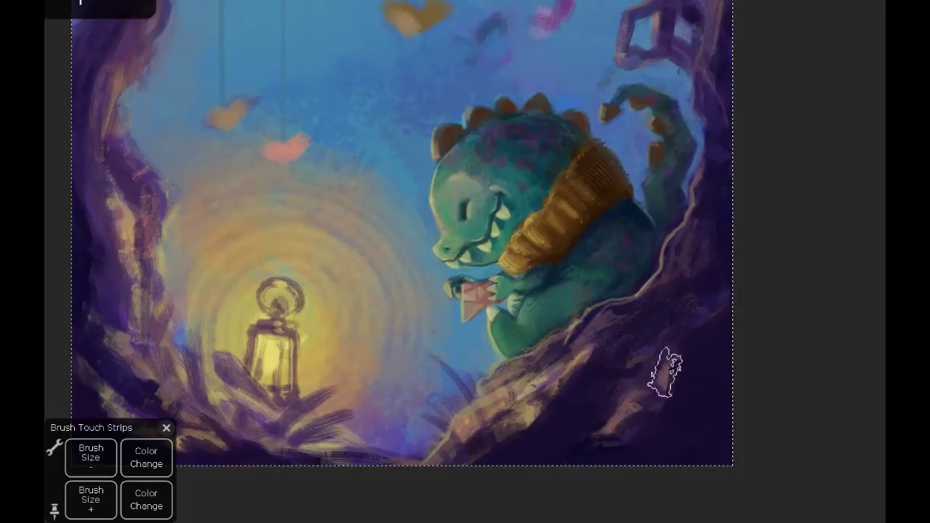
{"action": "left_click_drag", "start_coordinate": [694, 367], "coordinate": [895, 347]}
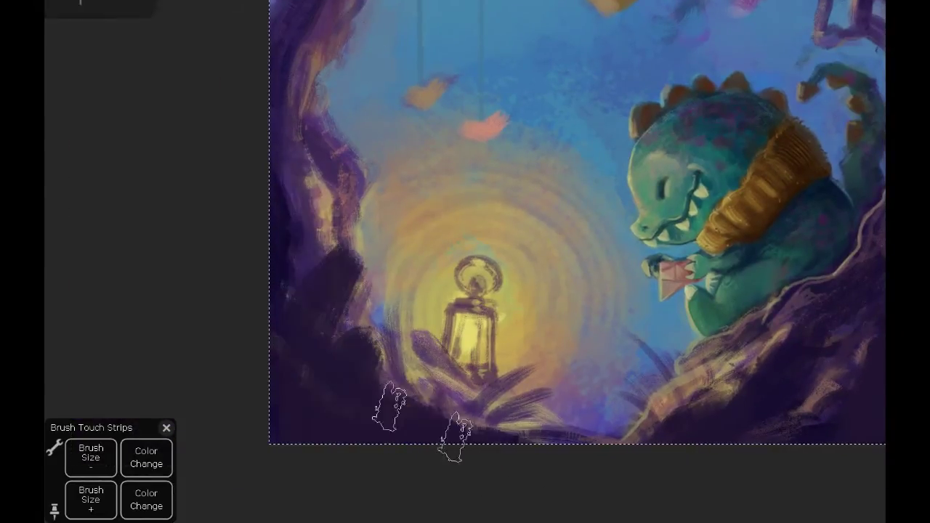
{"action": "left_click_drag", "start_coordinate": [824, 176], "coordinate": [682, 213]}
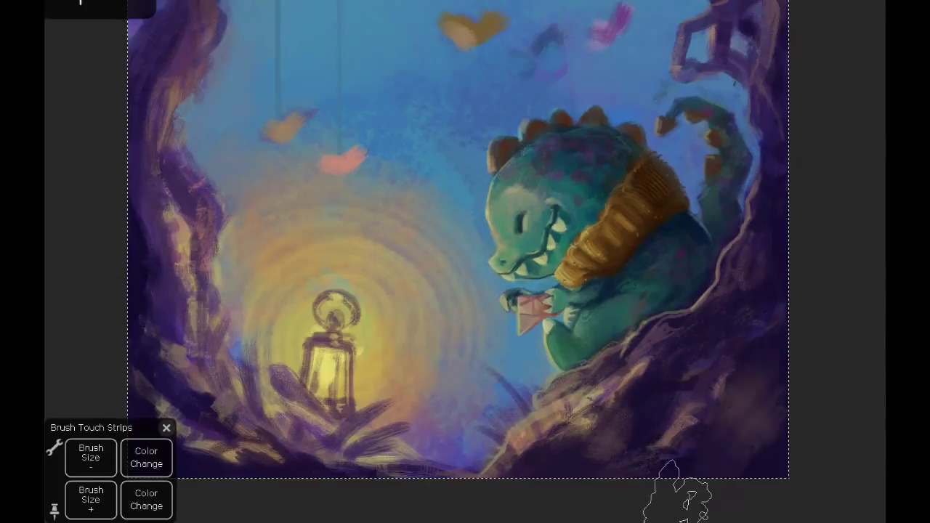
{"action": "left_click_drag", "start_coordinate": [674, 499], "coordinate": [607, 332]}
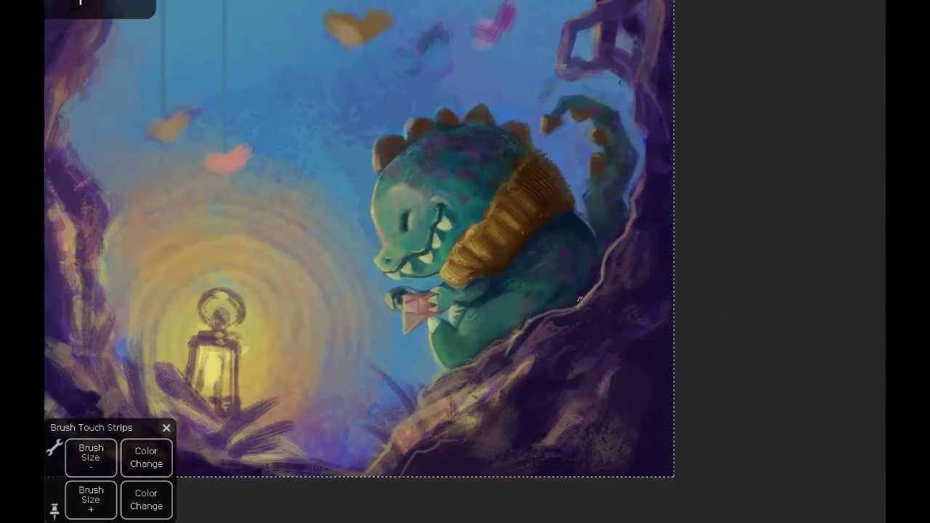
{"action": "scroll", "coordinate": [587, 168], "scroll_direction": "up", "scroll_amount": 3}
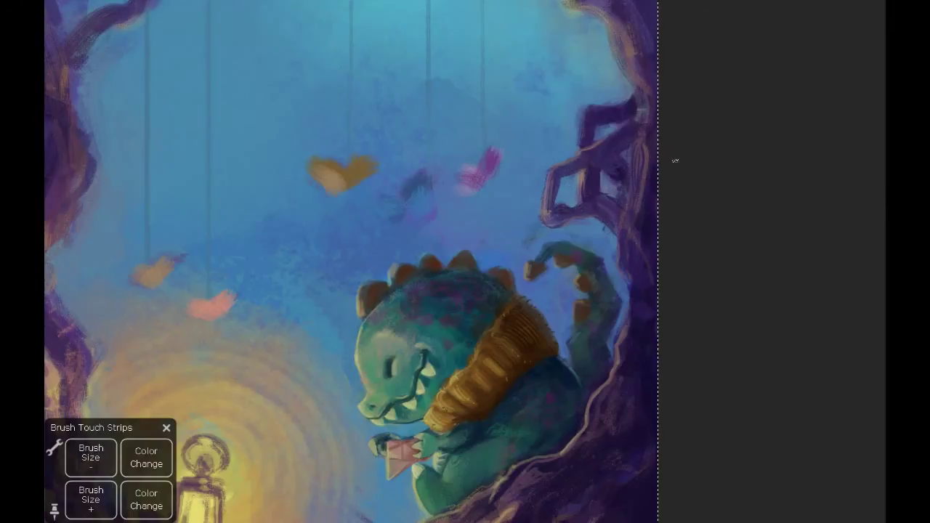
{"action": "left_click_drag", "start_coordinate": [675, 161], "coordinate": [722, 306]}
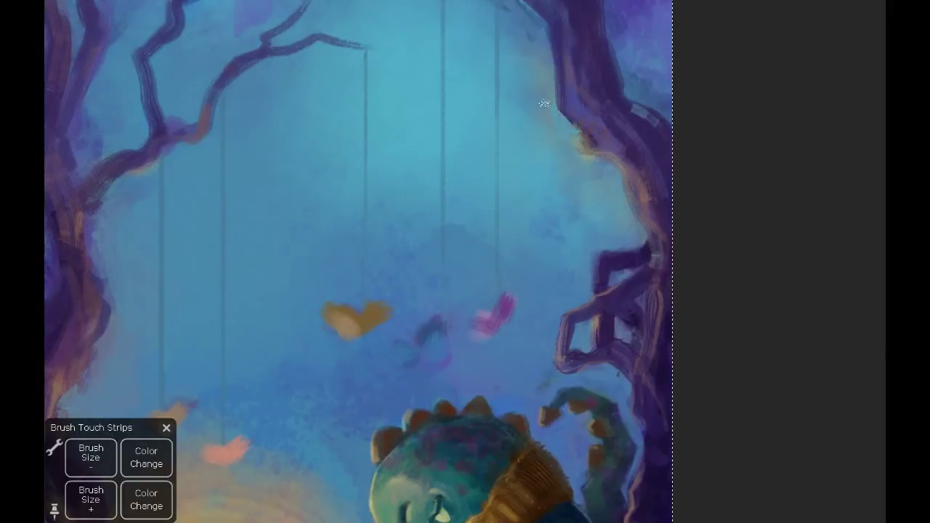
{"action": "left_click_drag", "start_coordinate": [589, 160], "coordinate": [601, 253]}
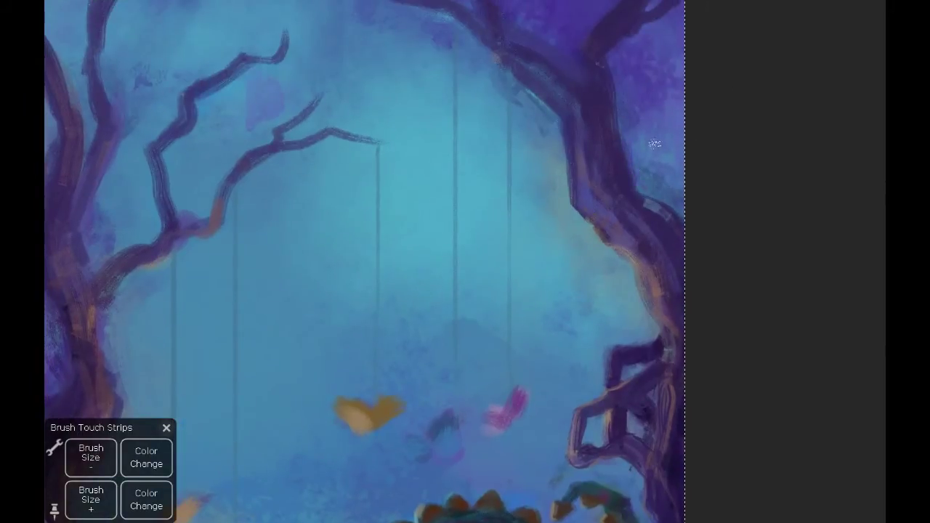
{"action": "mouse_move", "coordinate": [601, 421]}
{"action": "left_mouse_down"}
{"action": "mouse_move", "coordinate": [681, 137]}
{"action": "mouse_move", "coordinate": [614, 45]}
{"action": "left_mouse_up"}
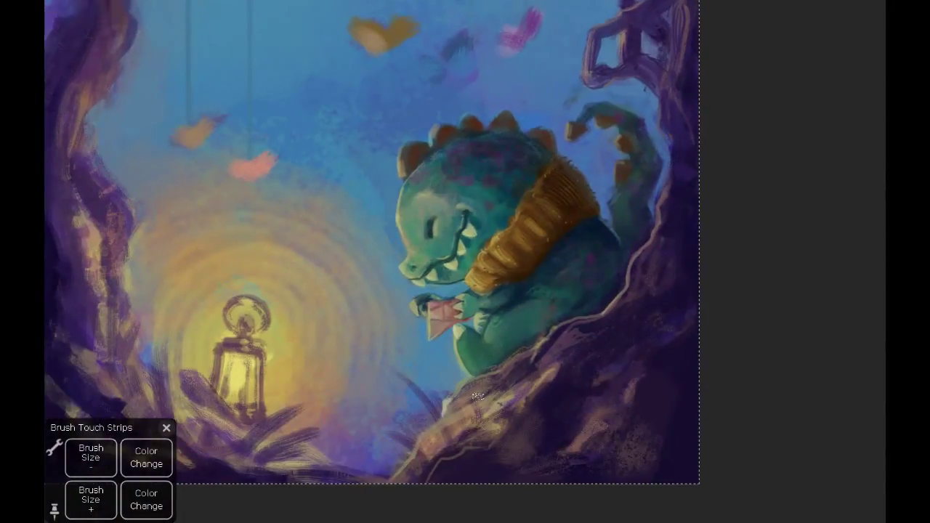
{"action": "left_click_drag", "start_coordinate": [473, 411], "coordinate": [548, 327]}
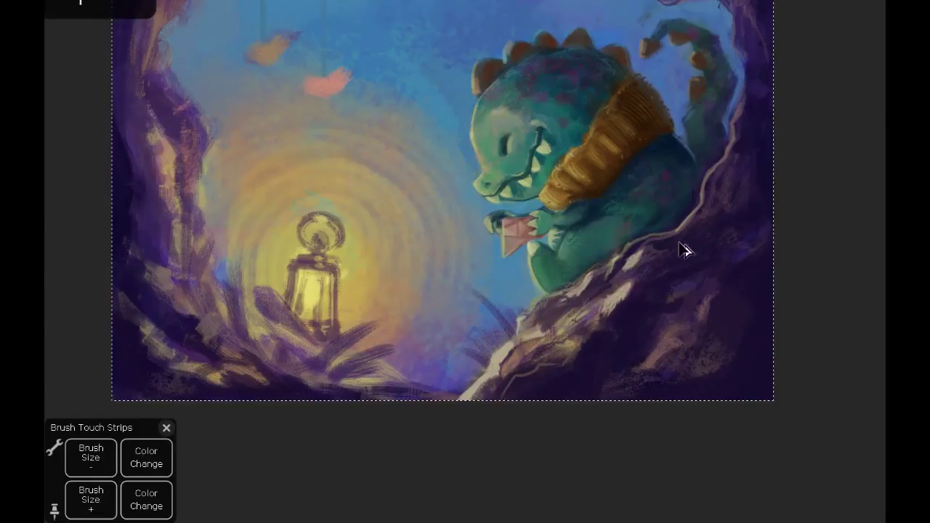
Focus on the lantern area and add darker shadow to the lower-left rock
{"action": "scroll", "coordinate": [731, 245], "scroll_direction": "up", "scroll_amount": 2}
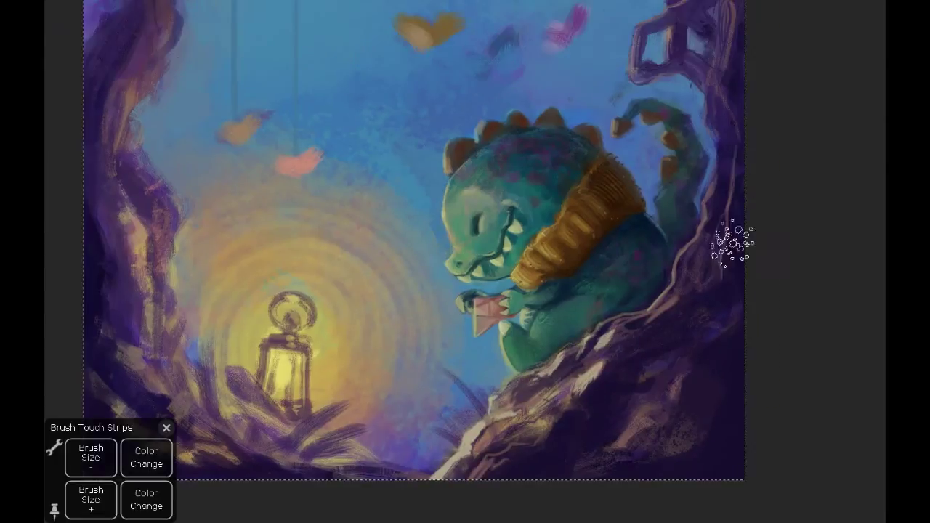
{"action": "scroll", "coordinate": [675, 149], "scroll_direction": "up", "scroll_amount": 2}
{"action": "scroll", "coordinate": [660, 94], "scroll_direction": "up", "scroll_amount": 2}
{"action": "scroll", "coordinate": [719, 145], "scroll_direction": "up", "scroll_amount": 2}
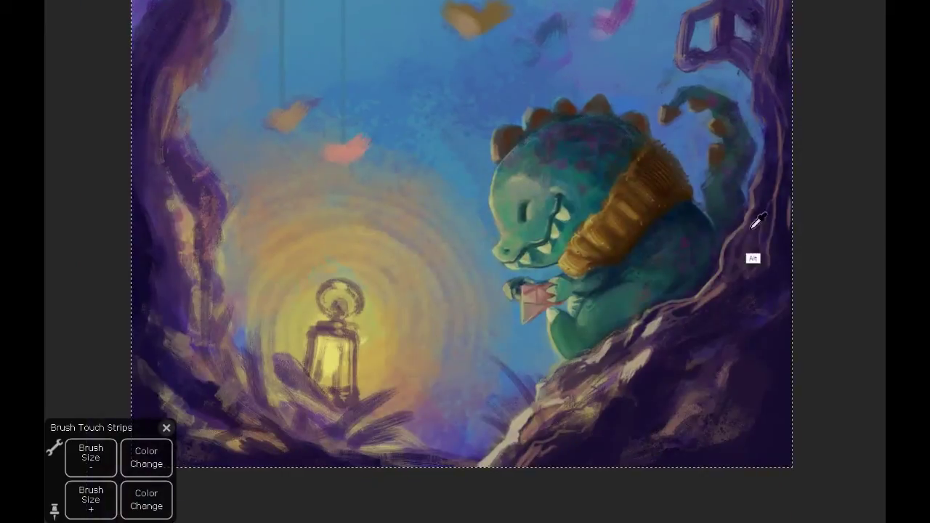
{"action": "scroll", "coordinate": [753, 257], "scroll_direction": "down", "scroll_amount": 6}
{"action": "left_click_drag", "start_coordinate": [588, 166], "coordinate": [747, 132]}
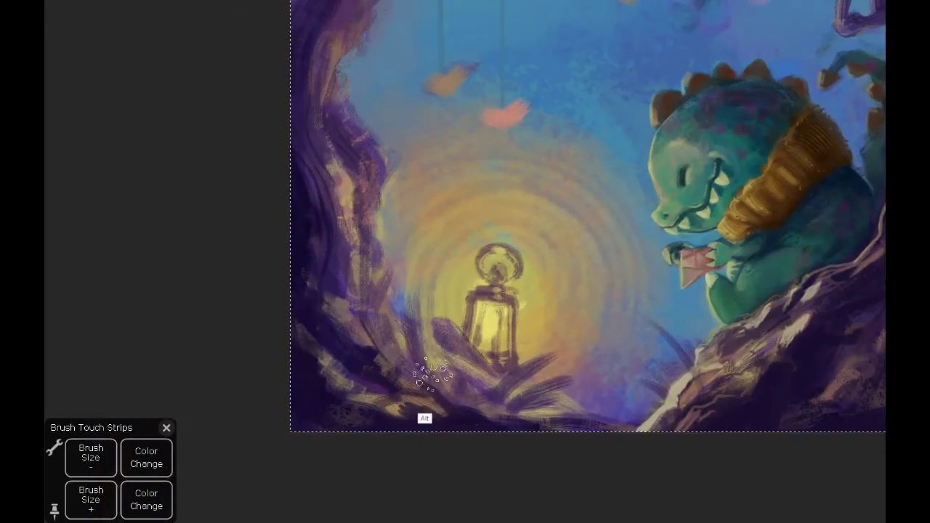
{"action": "scroll", "coordinate": [421, 373], "scroll_direction": "up", "scroll_amount": 4}
{"action": "scroll", "coordinate": [420, 388], "scroll_direction": "down", "scroll_amount": 3}
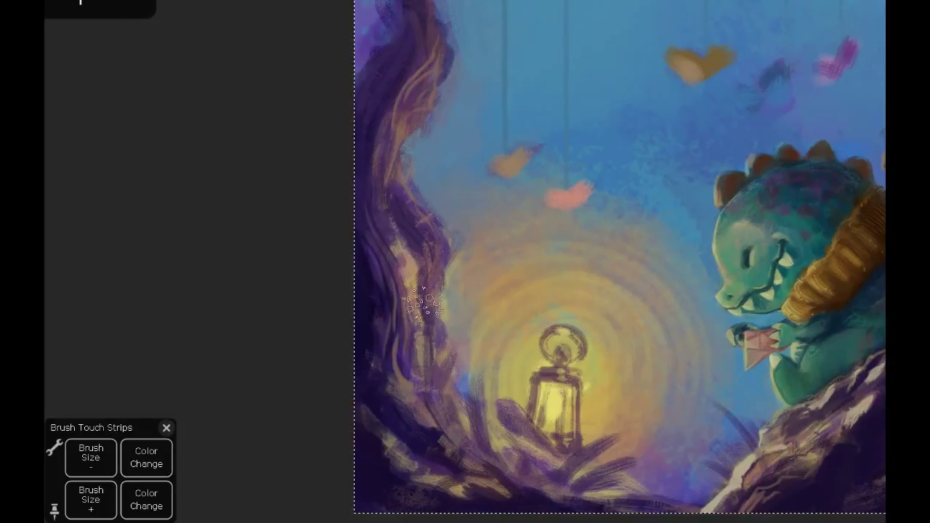
{"action": "left_click_drag", "start_coordinate": [527, 313], "coordinate": [477, 259]}
{"action": "left_click_drag", "start_coordinate": [352, 341], "coordinate": [484, 400]}
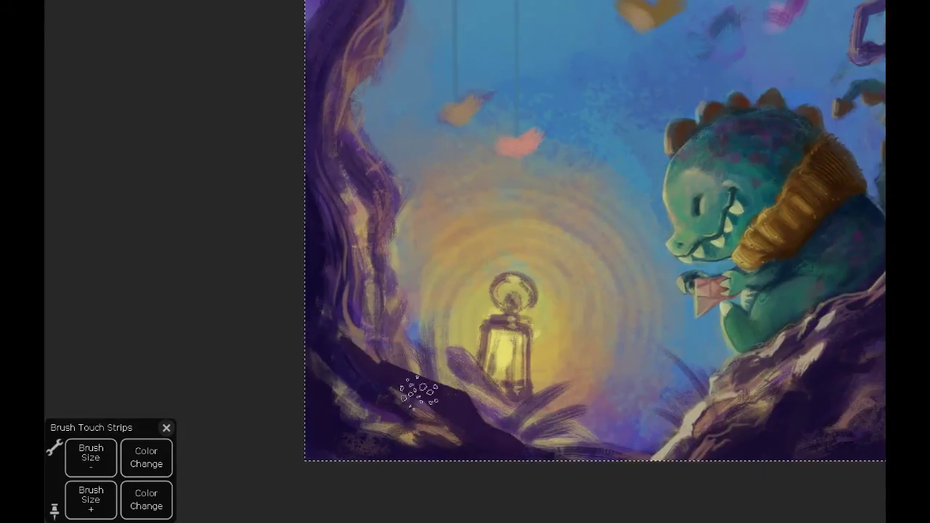
Paint the lantern glass pale yellow, darken its top ring and add edge highlights
{"action": "scroll", "coordinate": [417, 389], "scroll_direction": "up", "scroll_amount": 1}
{"action": "scroll", "coordinate": [441, 251], "scroll_direction": "up", "scroll_amount": 4}
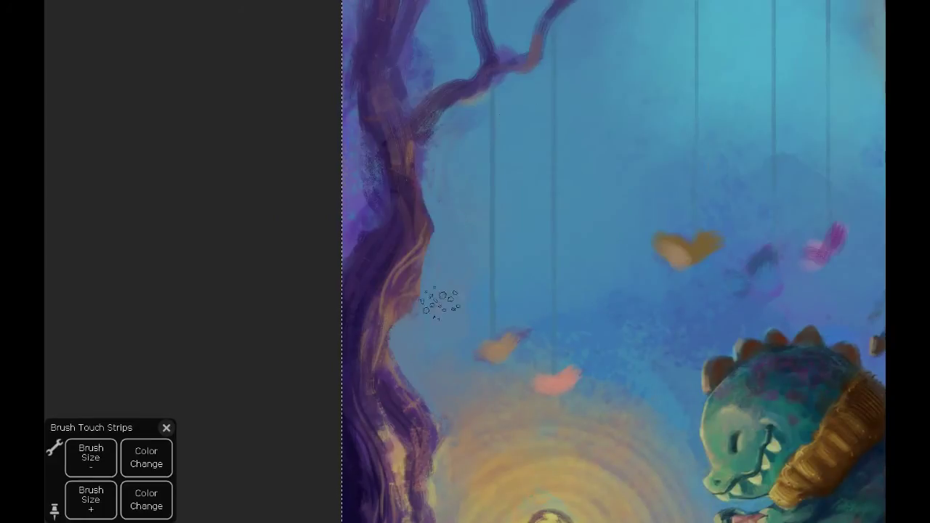
{"action": "scroll", "coordinate": [432, 166], "scroll_direction": "up", "scroll_amount": 1}
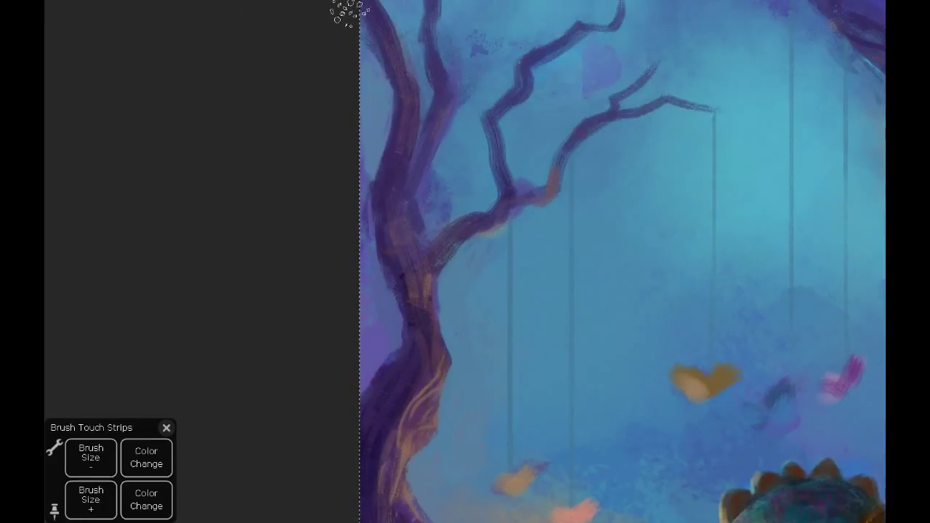
{"action": "scroll", "coordinate": [431, 167], "scroll_direction": "up", "scroll_amount": 2}
{"action": "scroll", "coordinate": [409, 172], "scroll_direction": "up", "scroll_amount": 2}
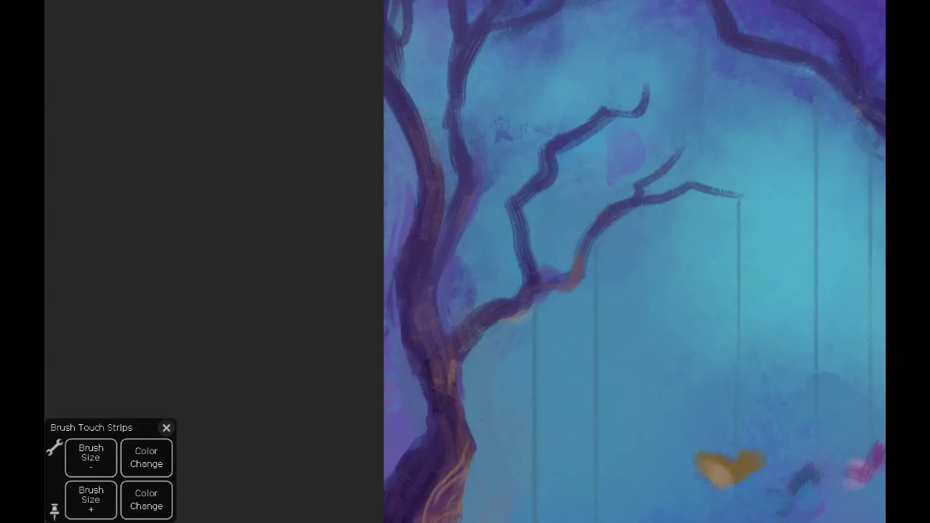
{"action": "left_click_drag", "start_coordinate": [633, 417], "coordinate": [526, 270]}
{"action": "key", "text": "ctrl+0"}
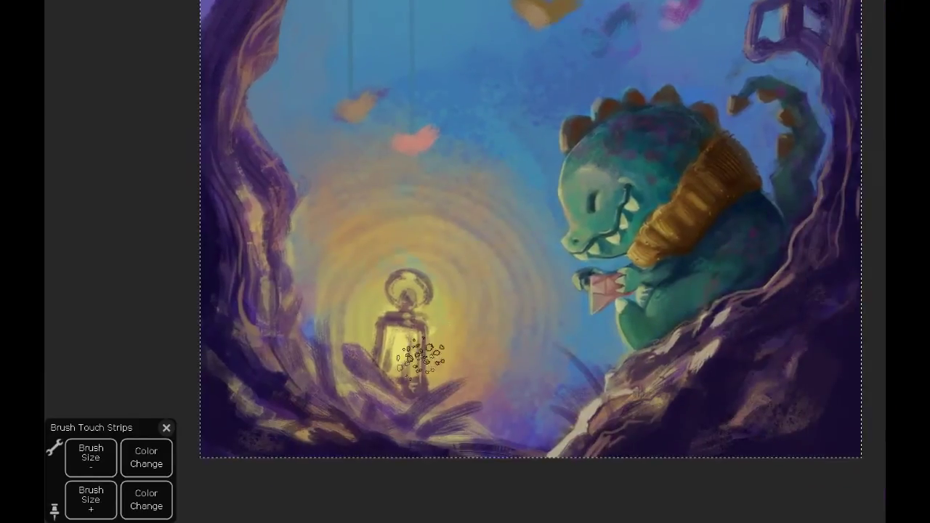
{"action": "mouse_move", "coordinate": [411, 374]}
{"action": "left_mouse_down"}
{"action": "mouse_move", "coordinate": [414, 327]}
{"action": "mouse_move", "coordinate": [396, 336]}
{"action": "left_mouse_up"}
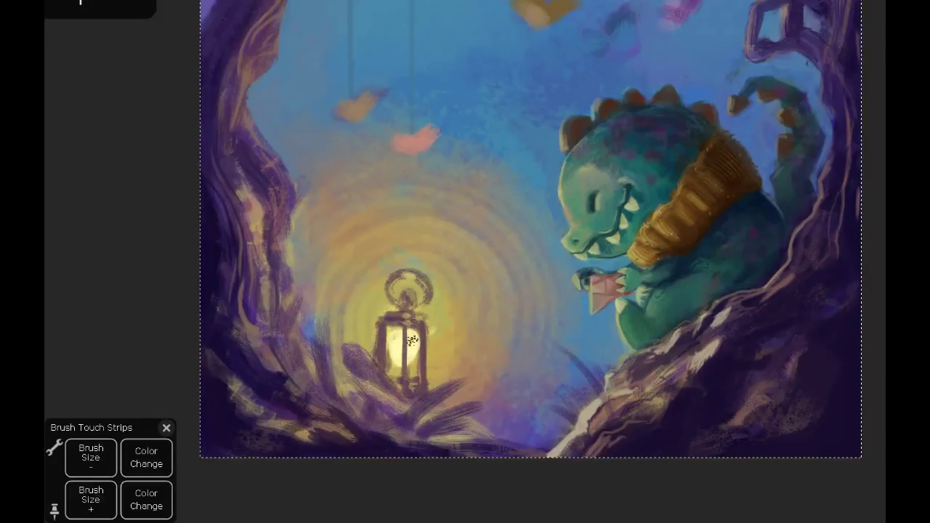
{"action": "mouse_move", "coordinate": [393, 298]}
{"action": "left_mouse_down"}
{"action": "mouse_move", "coordinate": [407, 270]}
{"action": "mouse_move", "coordinate": [430, 295]}
{"action": "mouse_move", "coordinate": [408, 300]}
{"action": "left_mouse_up"}
{"action": "left_click_drag", "start_coordinate": [425, 367], "coordinate": [423, 328]}
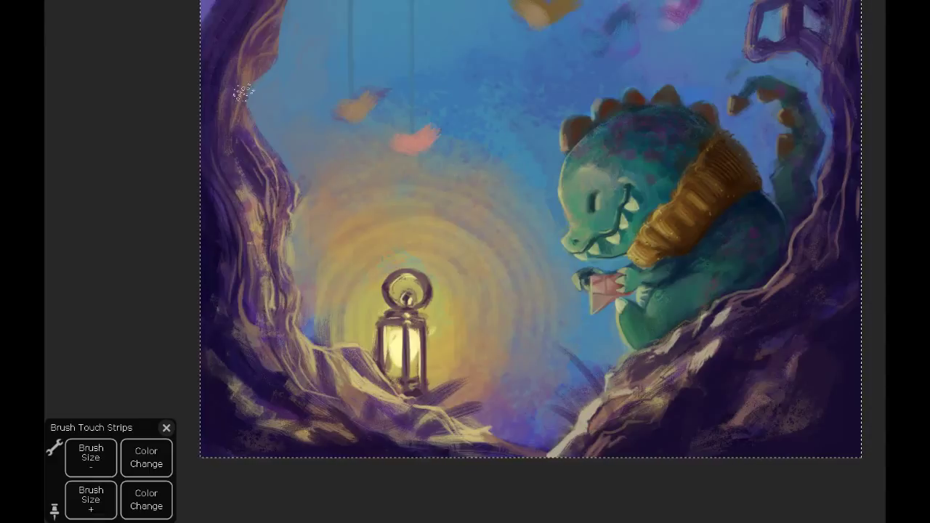
Sample a pale colour and brush thin grass blades around the lantern base and lower-right rocks
{"action": "scroll", "coordinate": [247, 130], "scroll_direction": "up", "scroll_amount": 2}
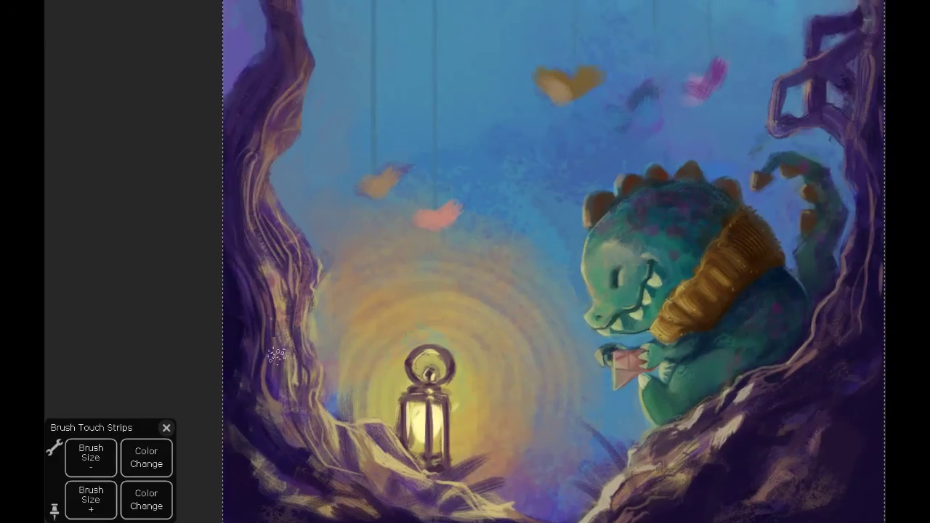
{"action": "scroll", "coordinate": [278, 301], "scroll_direction": "down", "scroll_amount": 3}
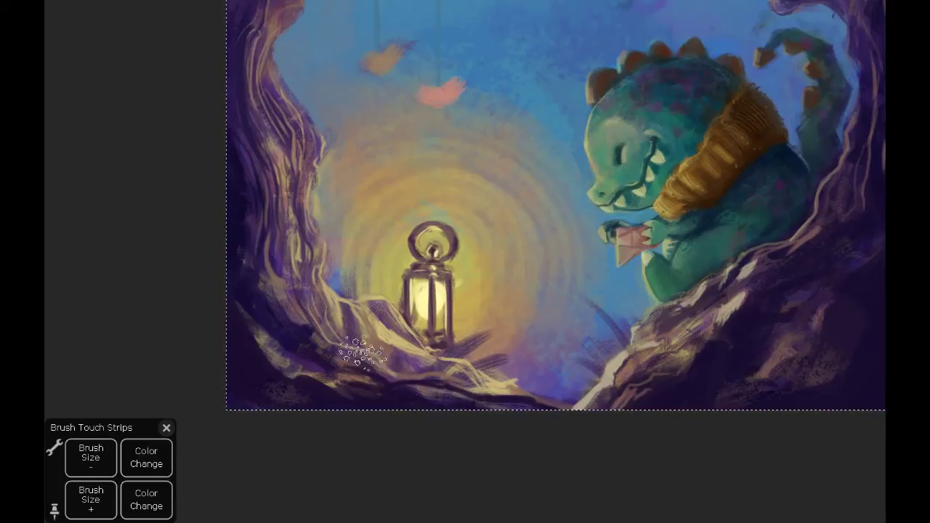
{"action": "key", "text": "ctrl+0"}
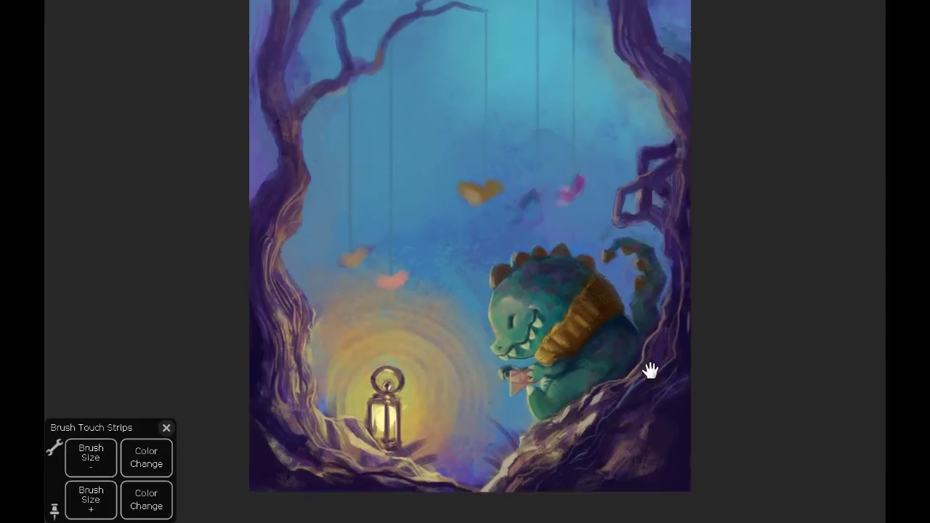
{"action": "left_click_drag", "start_coordinate": [648, 369], "coordinate": [647, 240]}
{"action": "scroll", "coordinate": [409, 332], "scroll_direction": "up", "scroll_amount": 3}
{"action": "left_click", "coordinate": [381, 358], "text": "alt"}
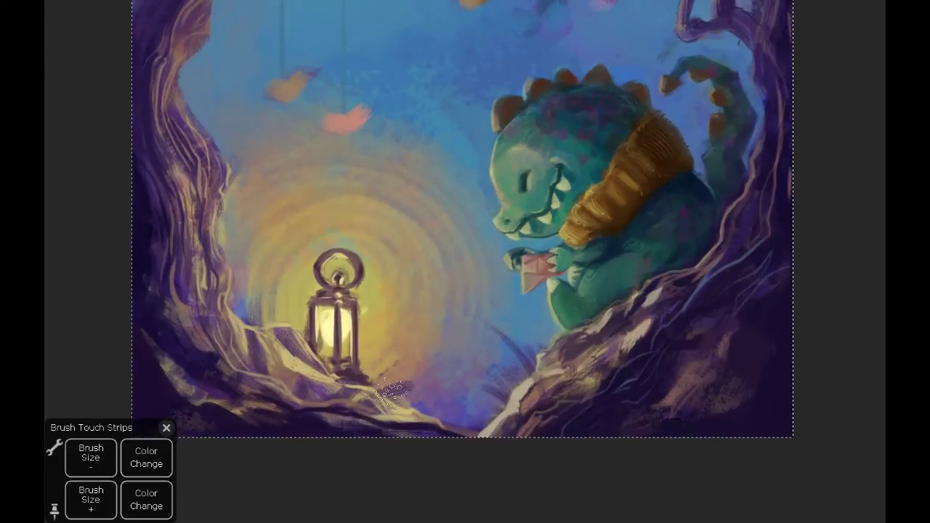
{"action": "mouse_move", "coordinate": [384, 396]}
{"action": "left_mouse_down"}
{"action": "mouse_move", "coordinate": [376, 341]}
{"action": "mouse_move", "coordinate": [391, 335]}
{"action": "left_mouse_up"}
{"action": "left_click_drag", "start_coordinate": [282, 328], "coordinate": [256, 277]}
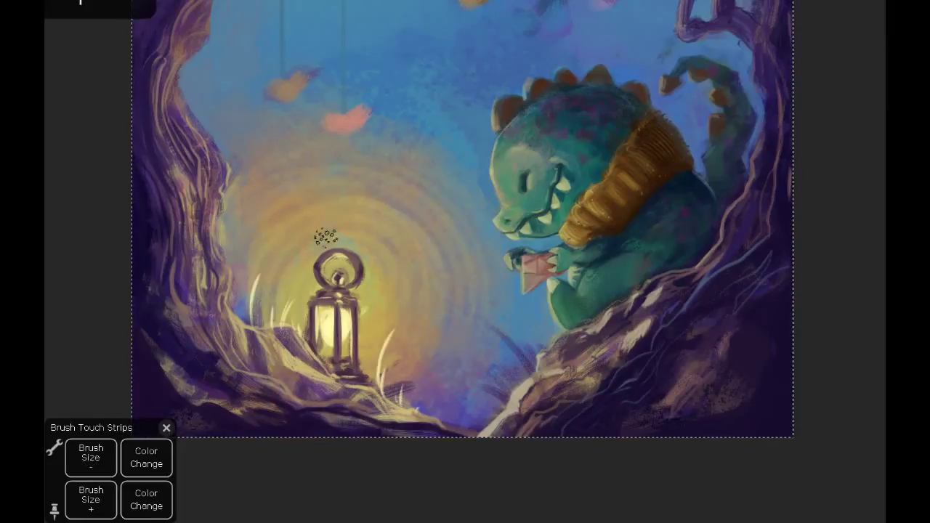
{"action": "left_click_drag", "start_coordinate": [505, 405], "coordinate": [521, 372]}
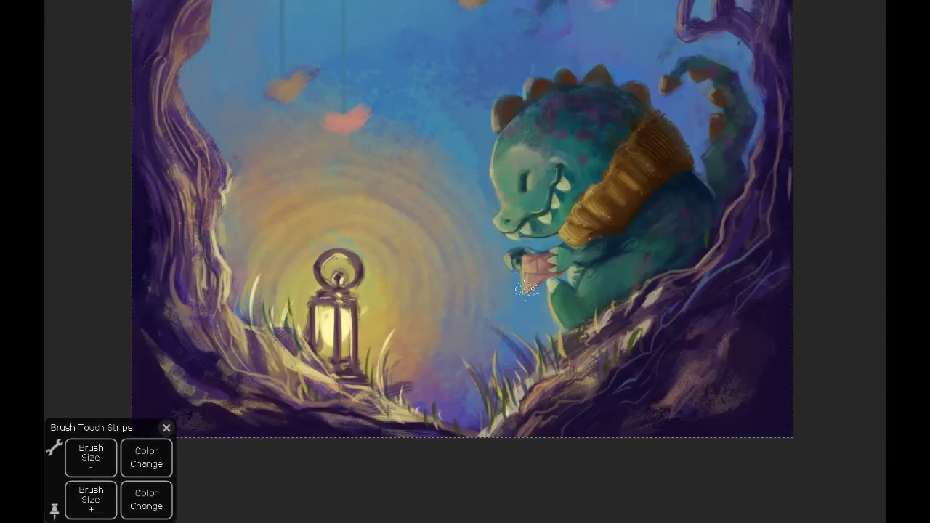
Zoom out to review the whole painting, then sample colours to repaint the lower shape as a crane
{"action": "key", "text": "ctrl+minus"}
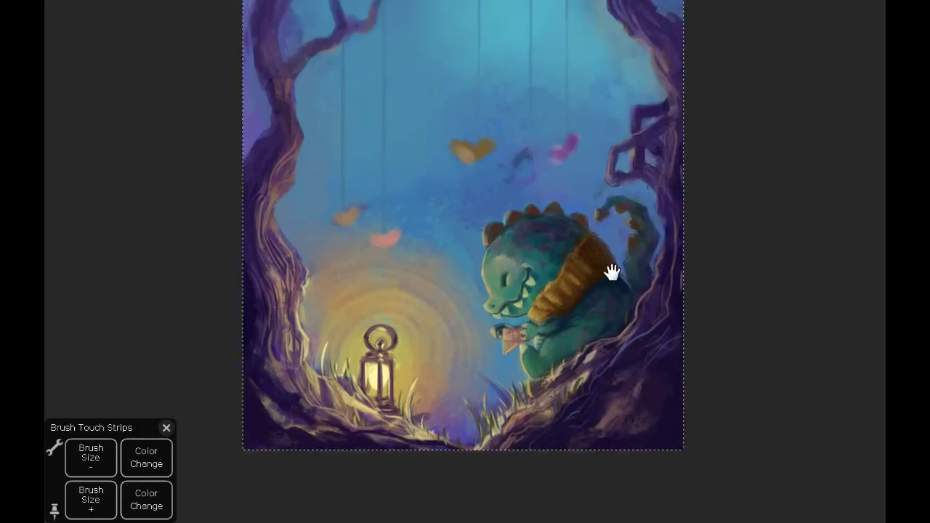
{"action": "left_click_drag", "start_coordinate": [612, 270], "coordinate": [558, 269]}
{"action": "key", "text": "ctrl+minus"}
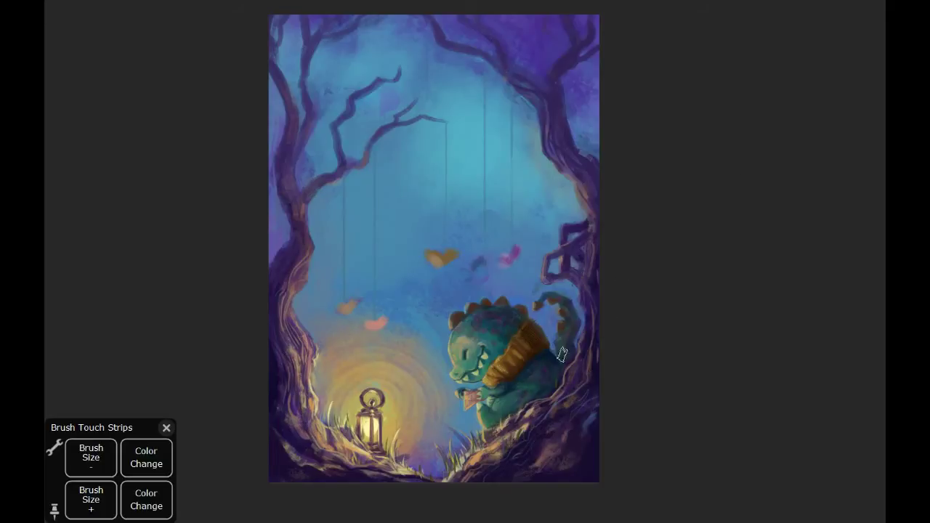
{"action": "key", "text": "alt"}
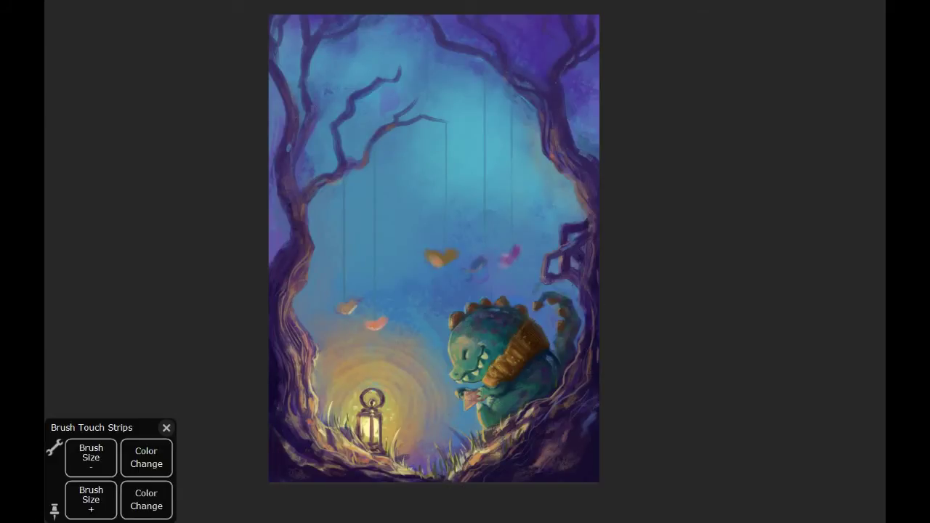
{"action": "scroll", "coordinate": [502, 342], "scroll_direction": "up", "scroll_amount": 2}
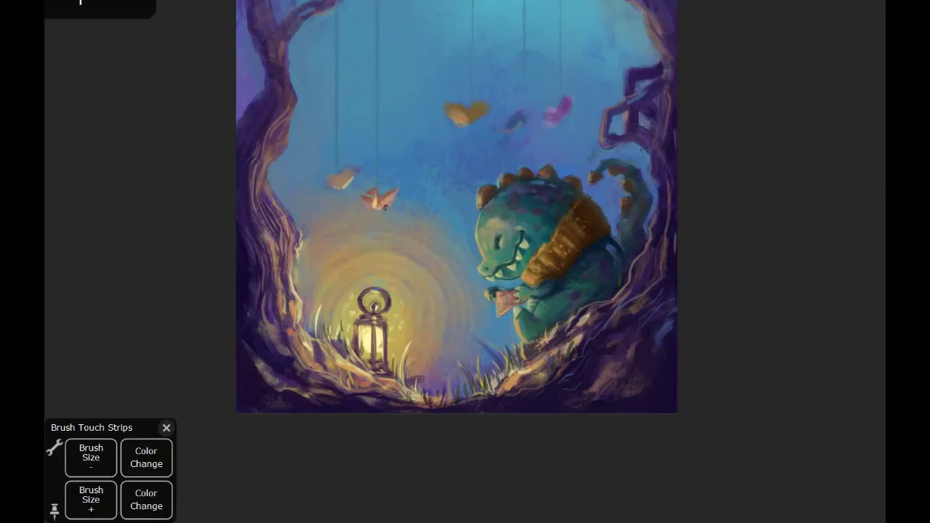
Dismiss the error message and reshape the remaining shapes into cranes, sharpening the pink crane's wing
{"action": "left_click", "coordinate": [338, 181]}
{"action": "key", "text": "Return"}
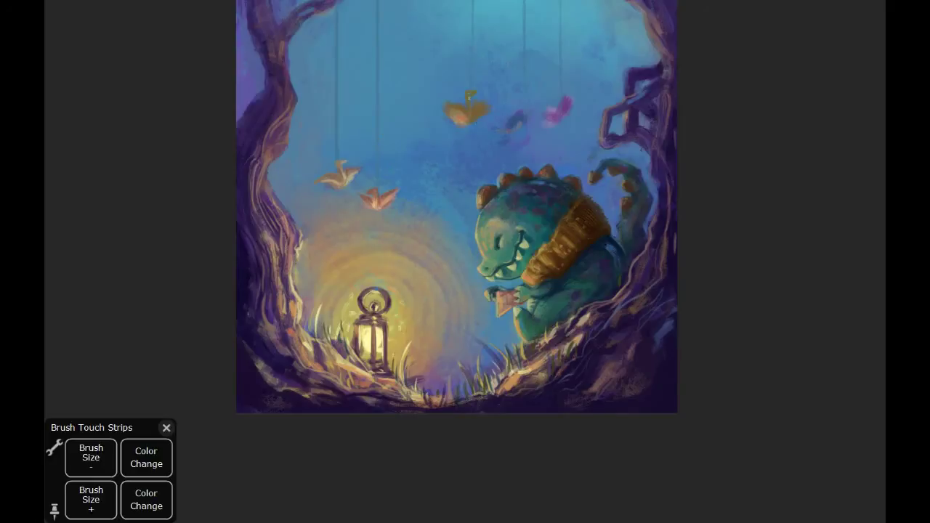
{"action": "key", "text": "ctrl+z"}
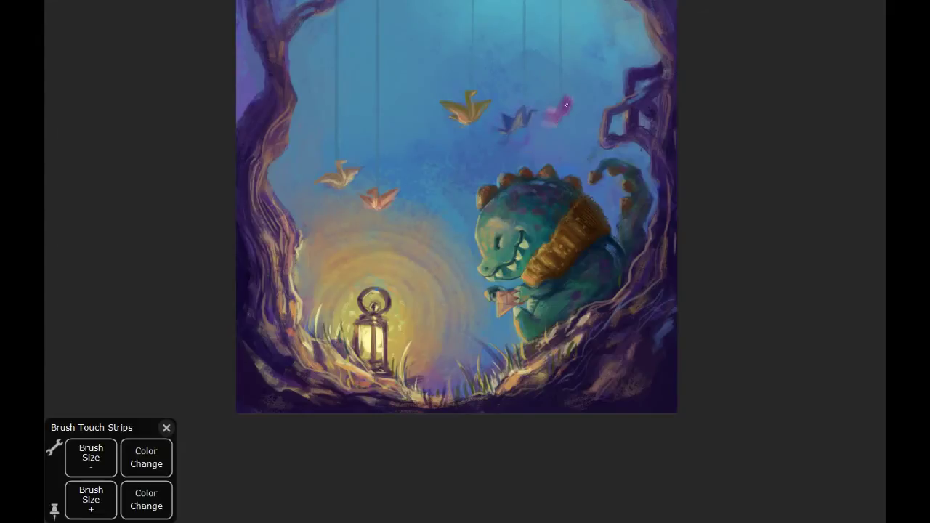
{"action": "left_click_drag", "start_coordinate": [564, 112], "coordinate": [568, 97]}
{"action": "left_click_drag", "start_coordinate": [588, 235], "coordinate": [578, 270]}
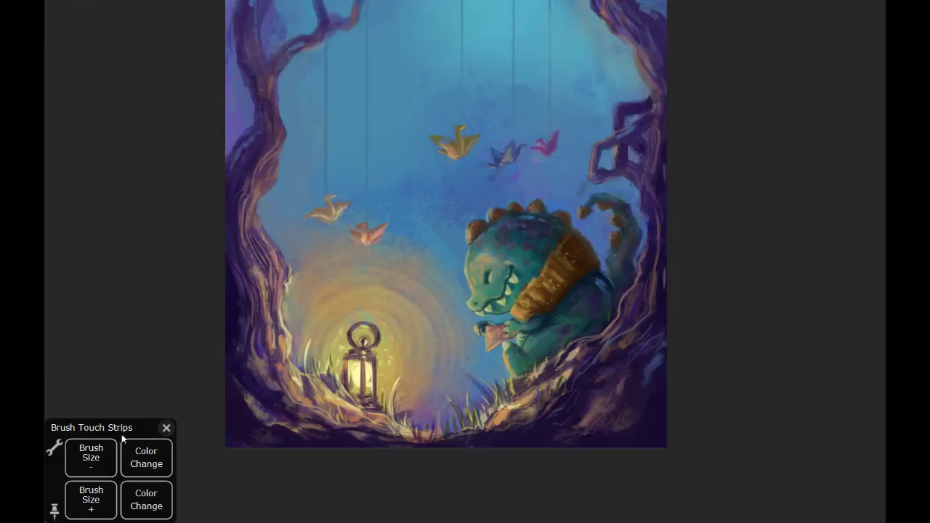
{"action": "scroll", "coordinate": [271, 118], "scroll_direction": "up", "scroll_amount": 2}
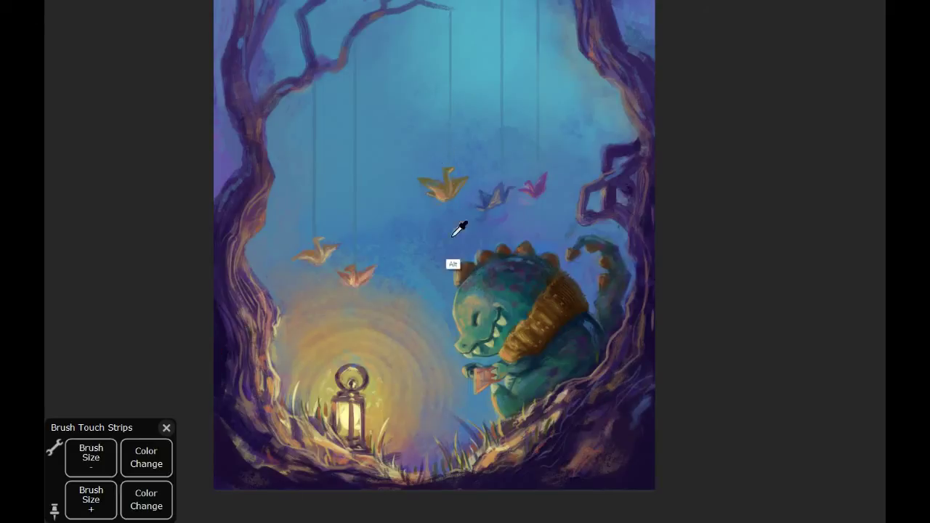
Review the full painting, then saturate colours via Image > Adjustments for brighter lantern glow and greener dragon
{"action": "scroll", "coordinate": [695, 186], "scroll_direction": "up", "scroll_amount": 3}
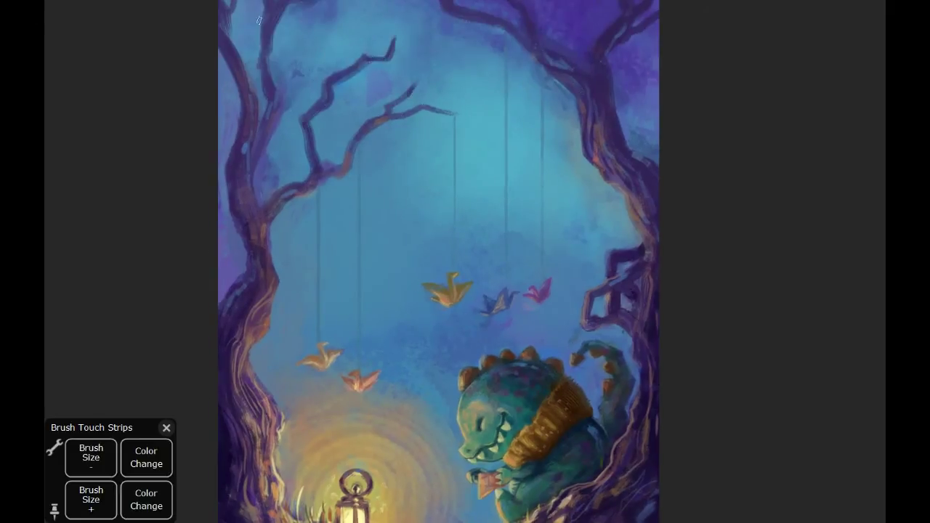
{"action": "scroll", "coordinate": [349, 53], "scroll_direction": "up", "scroll_amount": 2}
{"action": "scroll", "coordinate": [636, 146], "scroll_direction": "down", "scroll_amount": 2}
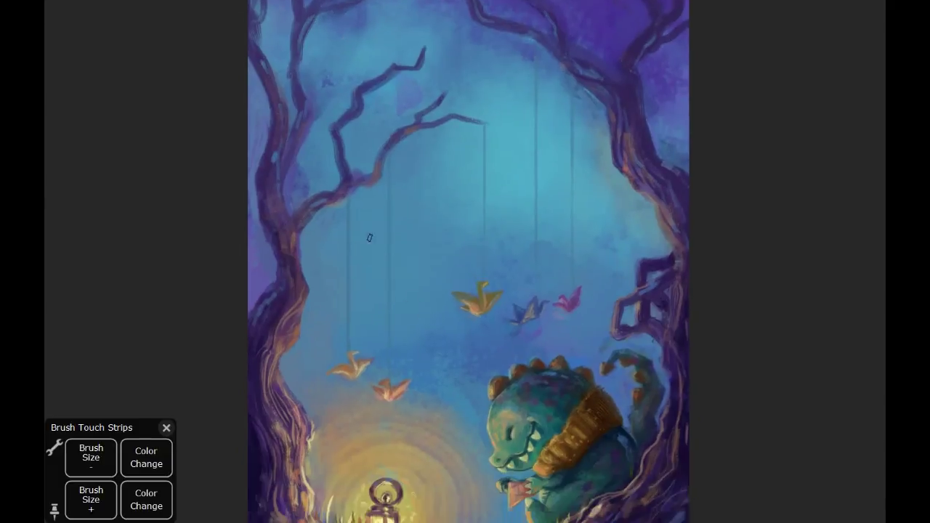
{"action": "scroll", "coordinate": [508, 218], "scroll_direction": "down", "scroll_amount": 3}
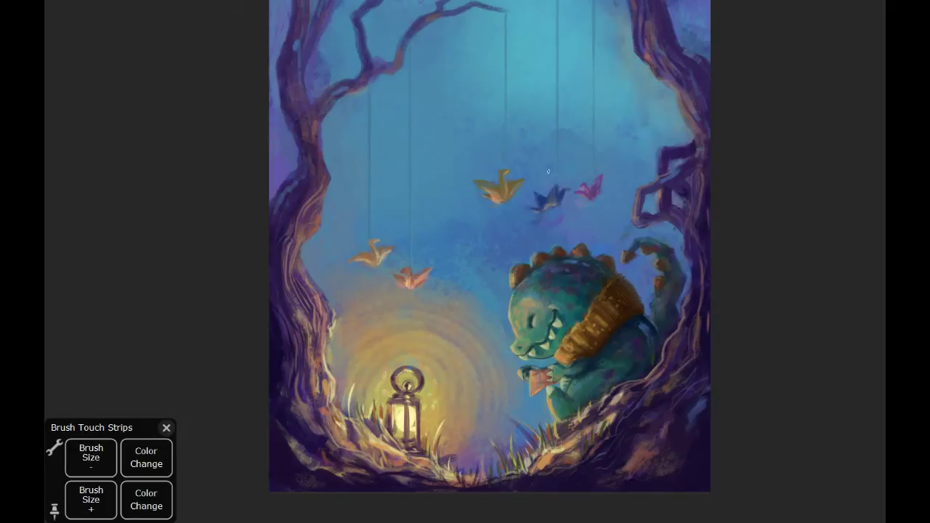
{"action": "left_click_drag", "start_coordinate": [460, 226], "coordinate": [395, 321]}
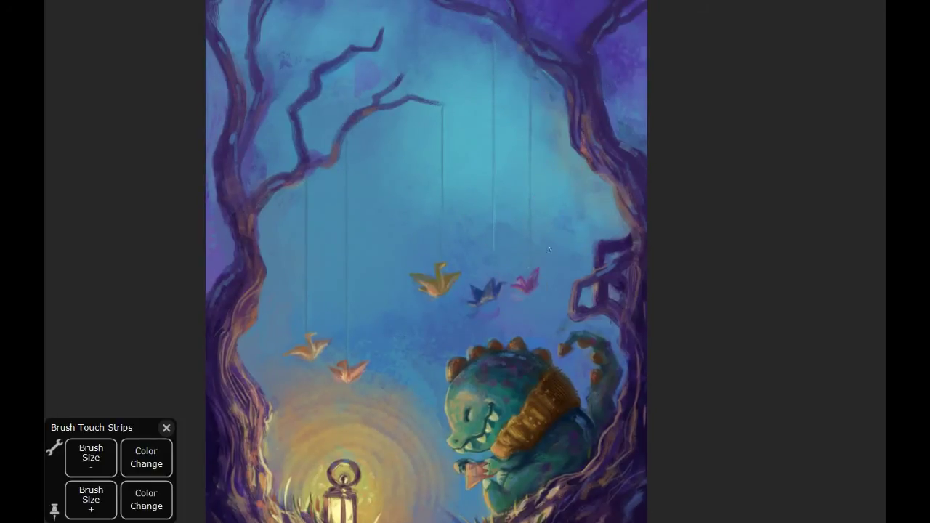
{"action": "left_click_drag", "start_coordinate": [550, 249], "coordinate": [303, 197]}
{"action": "left_click_drag", "start_coordinate": [607, 148], "coordinate": [567, 136]}
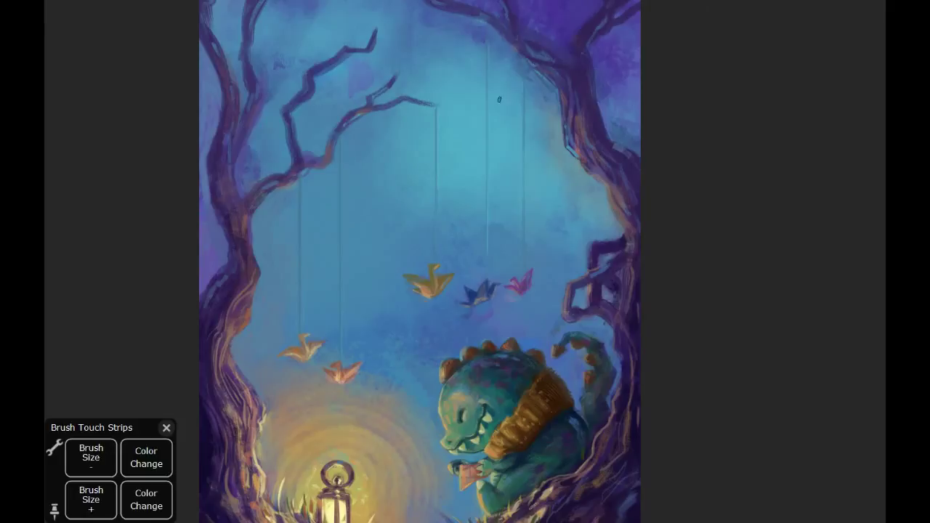
{"action": "key", "text": "ctrl+minus"}
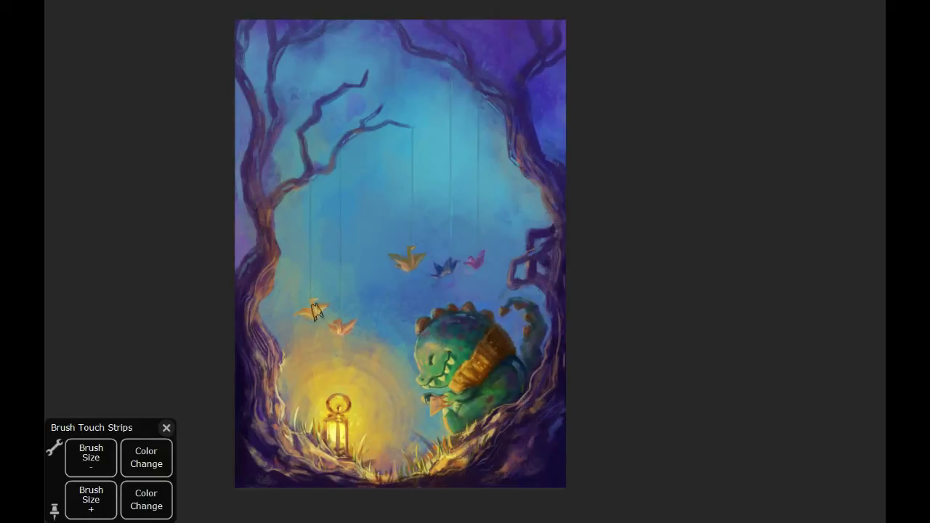
{"action": "left_click", "coordinate": [170, 25]}
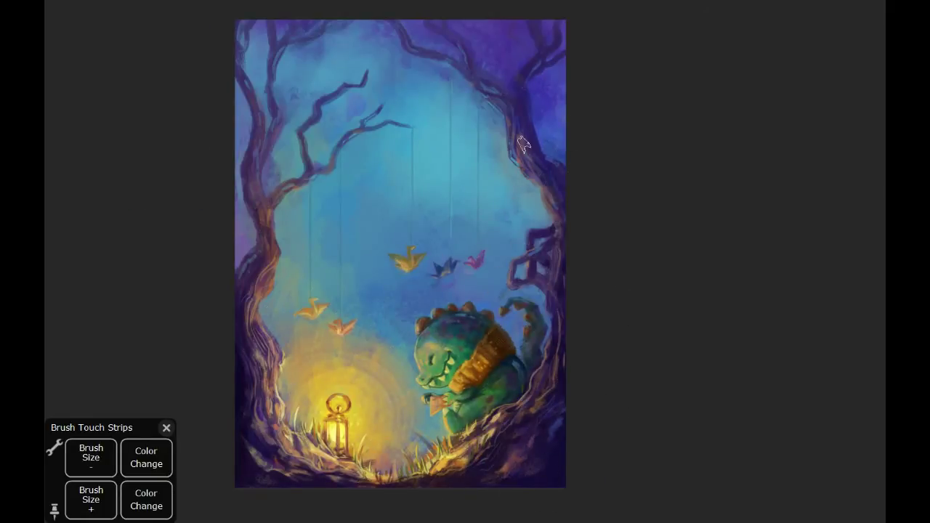
Resize the brush and paint dark marks on the dragon's paper
{"action": "scroll", "coordinate": [552, 141], "scroll_direction": "up", "scroll_amount": 2}
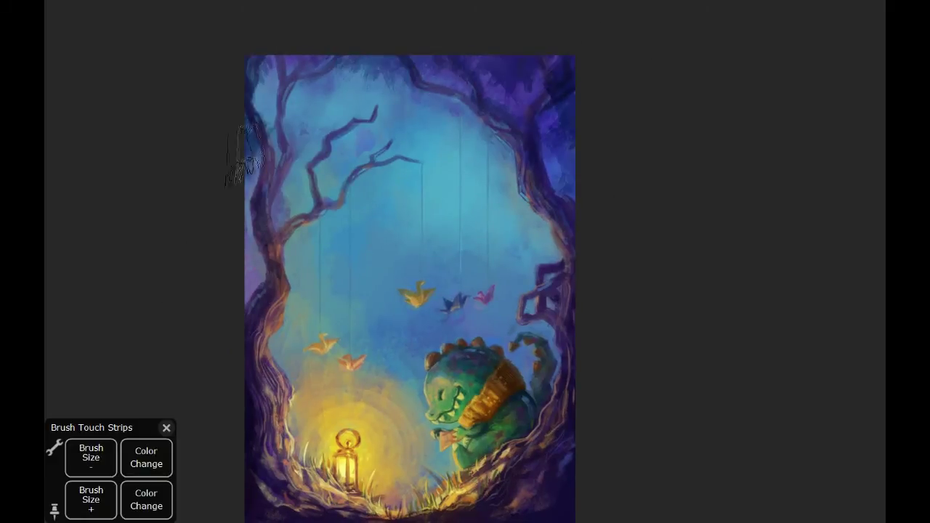
{"action": "scroll", "coordinate": [587, 120], "scroll_direction": "down", "scroll_amount": 2}
{"action": "scroll", "coordinate": [659, 214], "scroll_direction": "up", "scroll_amount": 1}
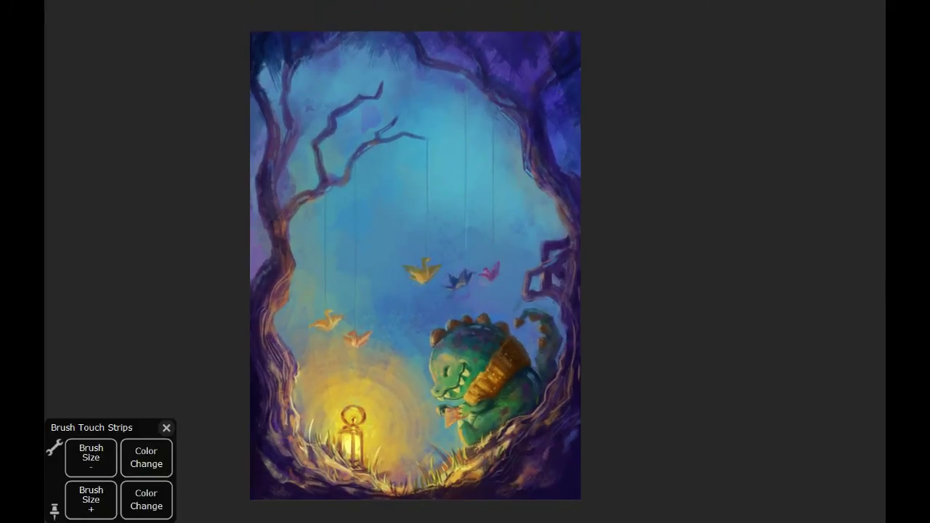
{"action": "scroll", "coordinate": [523, 295], "scroll_direction": "up", "scroll_amount": 2}
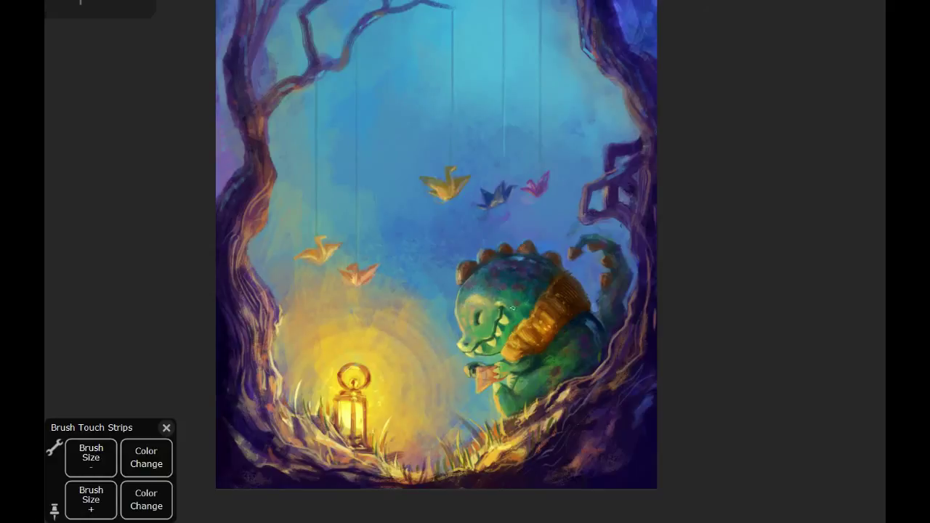
{"action": "key", "text": "bracketleft"}
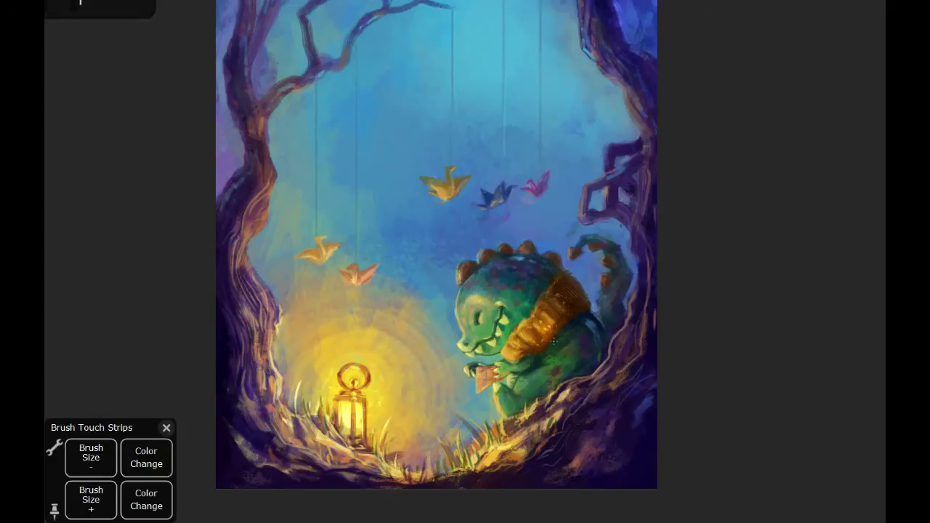
{"action": "key", "text": "bracketright"}
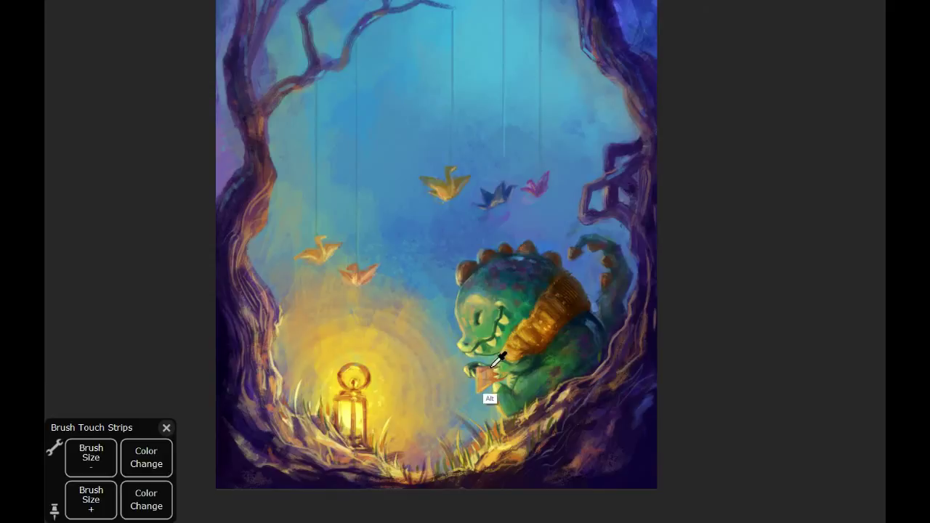
{"action": "mouse_move", "coordinate": [477, 369]}
{"action": "left_mouse_down"}
{"action": "mouse_move", "coordinate": [480, 387]}
{"action": "mouse_move", "coordinate": [492, 383]}
{"action": "mouse_move", "coordinate": [484, 369]}
{"action": "mouse_move", "coordinate": [477, 390]}
{"action": "left_mouse_up"}
Sample the paper colour, add lighter strokes with a smaller brush, and zoom out
{"action": "left_click", "coordinate": [493, 367], "text": "alt"}
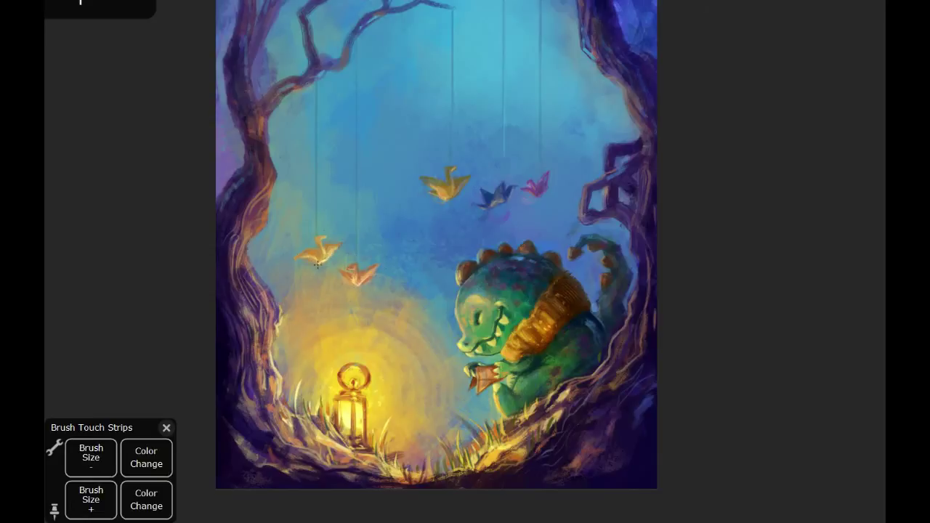
{"action": "scroll", "coordinate": [396, 210], "scroll_direction": "down", "scroll_amount": 1}
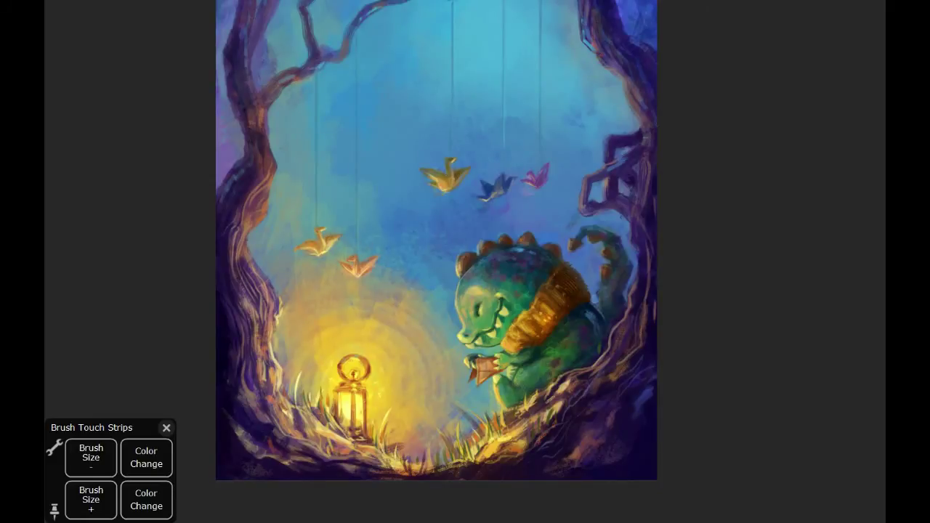
{"action": "key", "text": "bracketleft"}
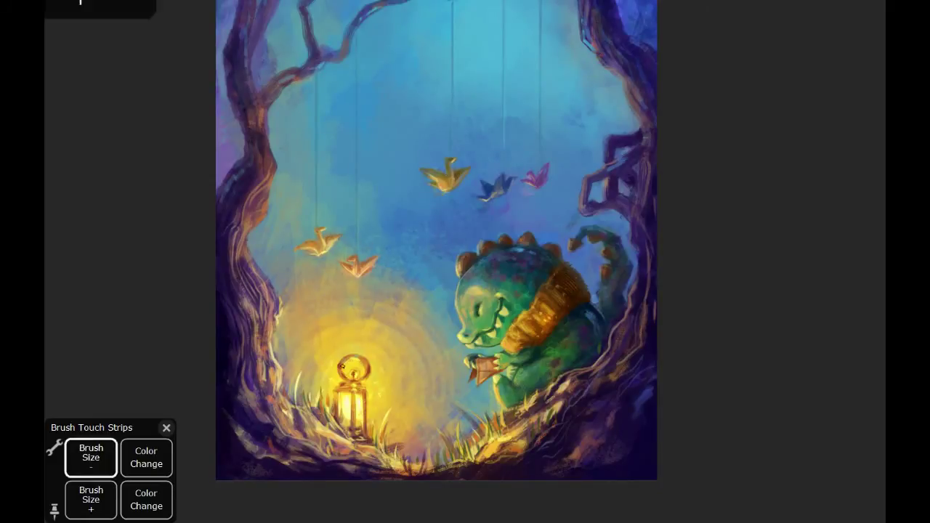
{"action": "key", "text": "bracketleft"}
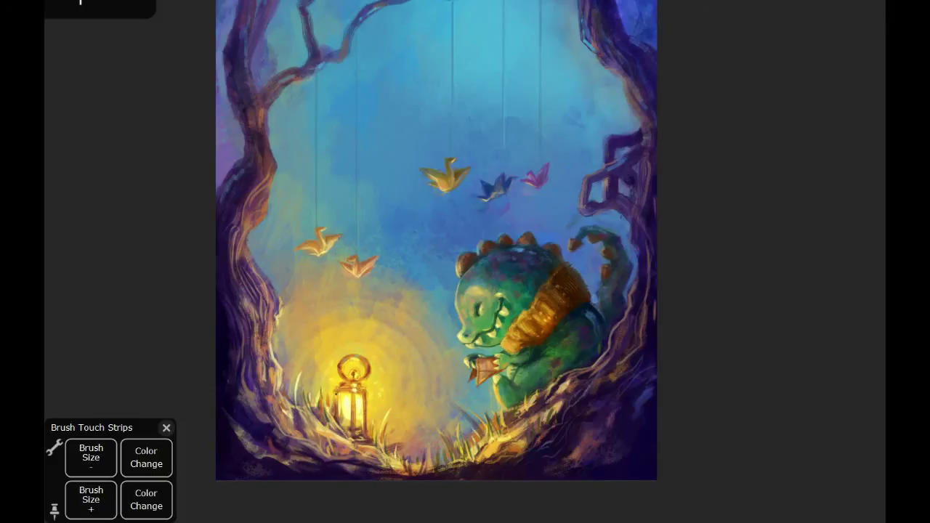
{"action": "scroll", "coordinate": [484, 155], "scroll_direction": "down", "scroll_amount": 1}
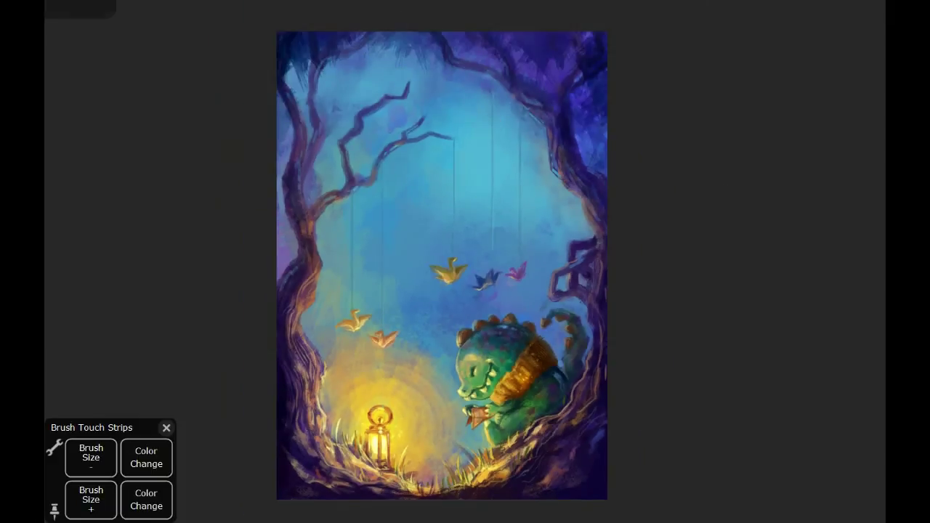
Paint dark purple foliage across the treetops, upper-left tree and central branch
{"action": "mouse_move", "coordinate": [524, 44]}
{"action": "left_mouse_down"}
{"action": "mouse_move", "coordinate": [587, 68]}
{"action": "mouse_move", "coordinate": [356, 66]}
{"action": "mouse_move", "coordinate": [270, 141]}
{"action": "mouse_move", "coordinate": [404, 91]}
{"action": "mouse_move", "coordinate": [349, 116]}
{"action": "left_mouse_up"}
{"action": "key", "text": "bracketleft"}
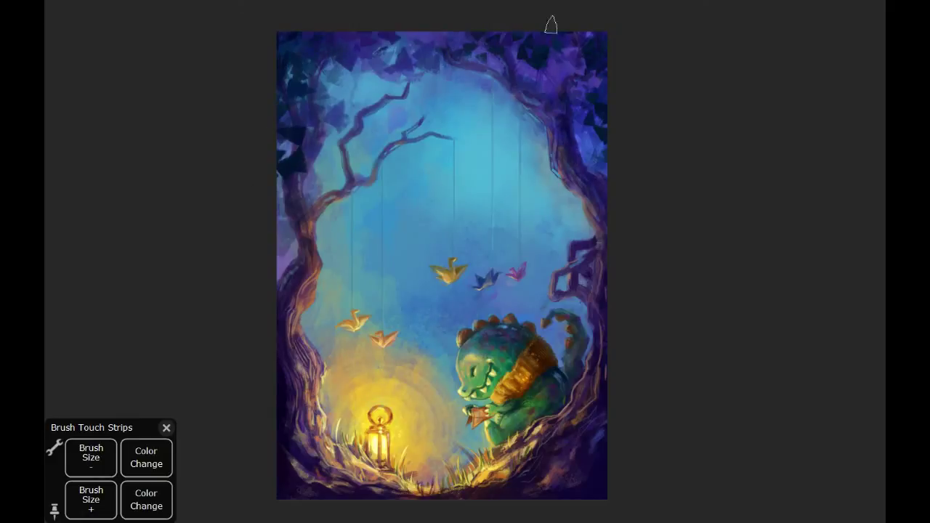
{"action": "left_click_drag", "start_coordinate": [403, 156], "coordinate": [465, 133]}
{"action": "mouse_move", "coordinate": [363, 117]}
{"action": "left_mouse_down"}
{"action": "mouse_move", "coordinate": [327, 178]}
{"action": "mouse_move", "coordinate": [290, 174]}
{"action": "left_mouse_up"}
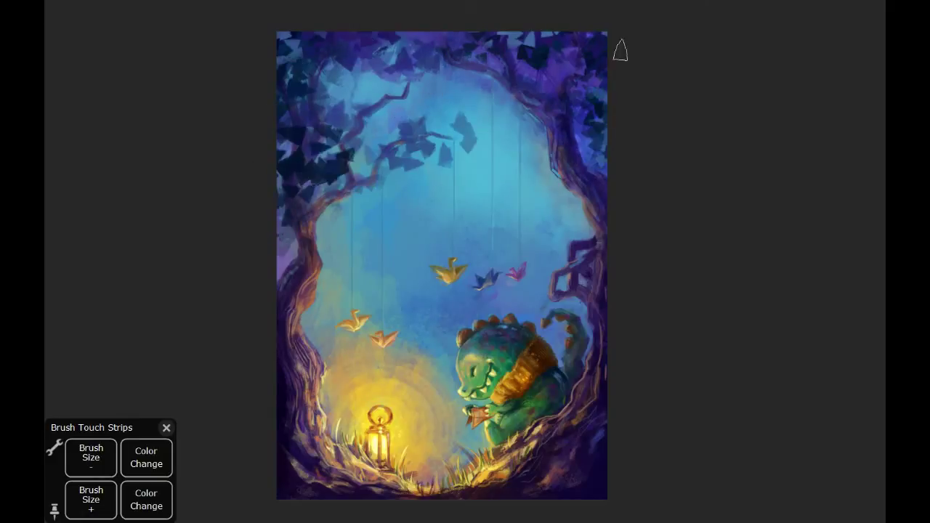
{"action": "left_click_drag", "start_coordinate": [406, 127], "coordinate": [447, 138]}
Undo some foliage strokes, add foliage along the right edge, then undo and redo to compare
{"action": "key", "text": "ctrl+z"}
{"action": "key", "text": "ctrl+z"}
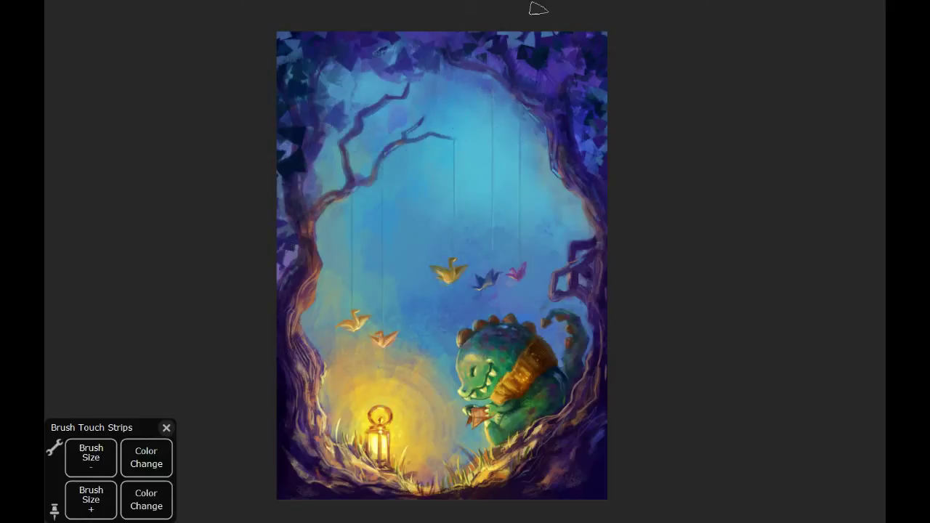
{"action": "key", "text": "ctrl+z"}
{"action": "left_click_drag", "start_coordinate": [590, 91], "coordinate": [605, 113]}
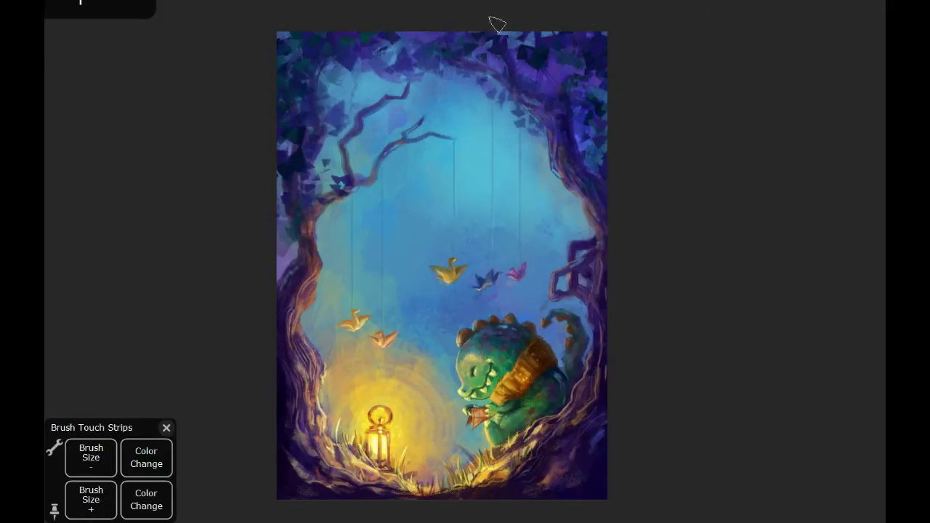
{"action": "key", "text": "ctrl+z"}
{"action": "key", "text": "ctrl+z"}
{"action": "key", "text": "ctrl+z"}
{"action": "key", "text": "ctrl+z"}
{"action": "key", "text": "ctrl+z"}
{"action": "key", "text": "ctrl+z"}
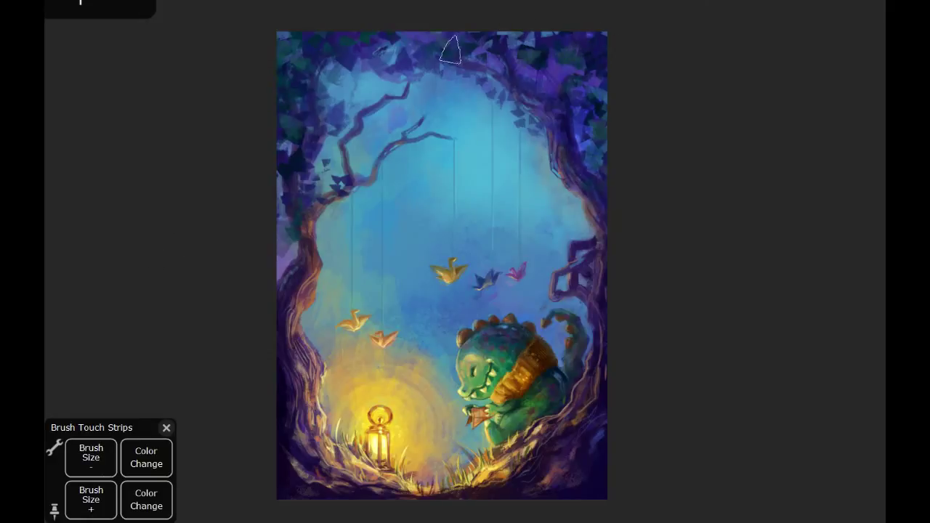
{"action": "key", "text": "ctrl+z"}
{"action": "key", "text": "ctrl+z"}
{"action": "key", "text": "ctrl+z"}
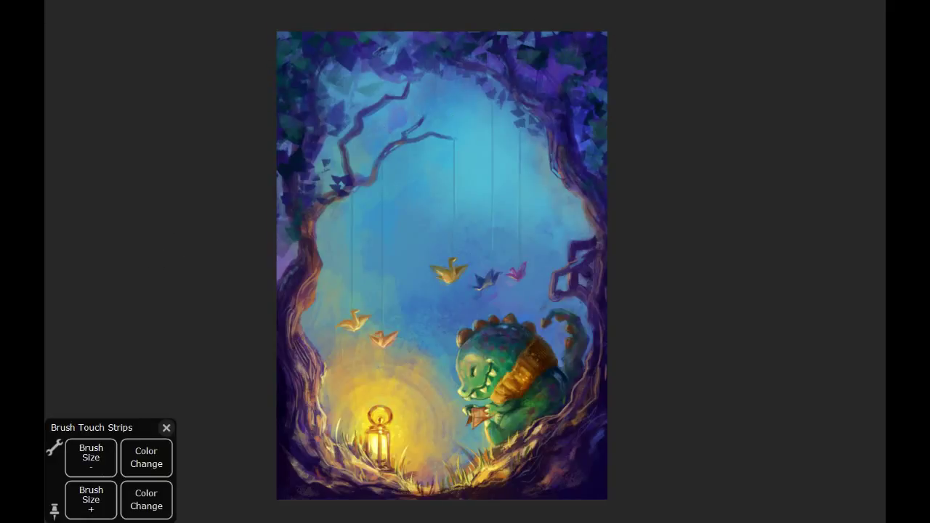
{"action": "key", "text": "ctrl+shift+z"}
{"action": "key", "text": "ctrl+shift+z"}
{"action": "key", "text": "ctrl+shift+z"}
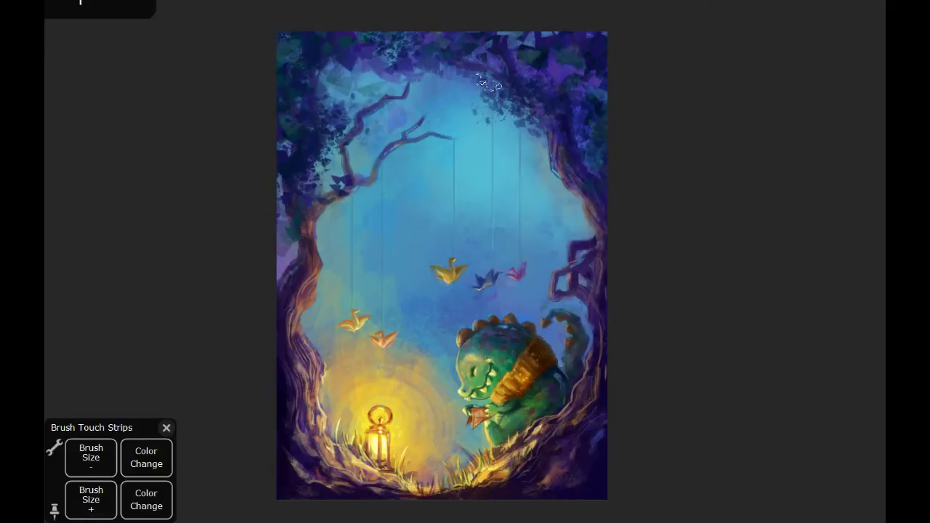
{"action": "key", "text": "ctrl+shift+z"}
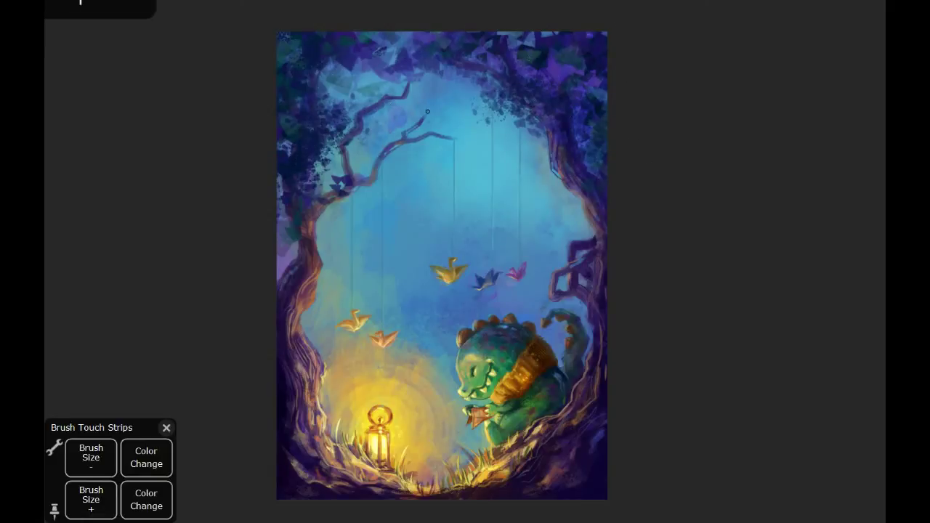
Toggle undo and redo through the foliage dabs, ending with the dark edge strokes restored
{"action": "key", "text": "ctrl+z"}
{"action": "key", "text": "ctrl+z"}
{"action": "key", "text": "ctrl+z"}
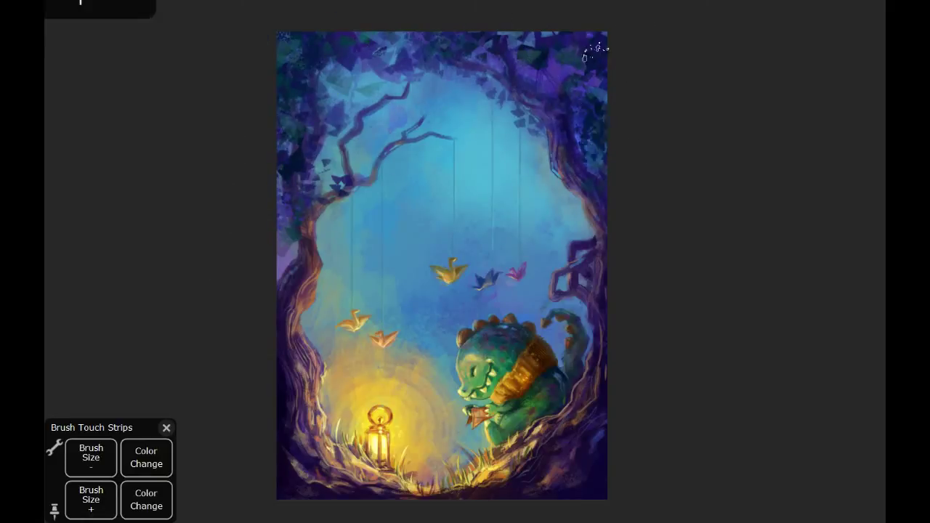
{"action": "key", "text": "ctrl+shift+z"}
{"action": "key", "text": "ctrl+shift+z"}
{"action": "key", "text": "ctrl+shift+z"}
{"action": "key", "text": "ctrl+shift+z"}
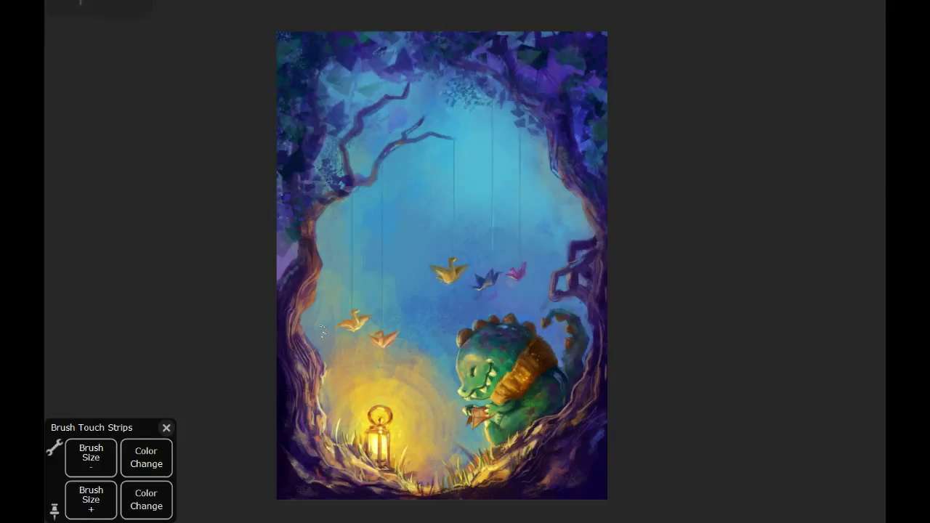
{"action": "key", "text": "ctrl+shift+z"}
{"action": "key", "text": "ctrl+shift+z"}
{"action": "key", "text": "ctrl+shift+z"}
{"action": "key", "text": "ctrl+shift+z"}
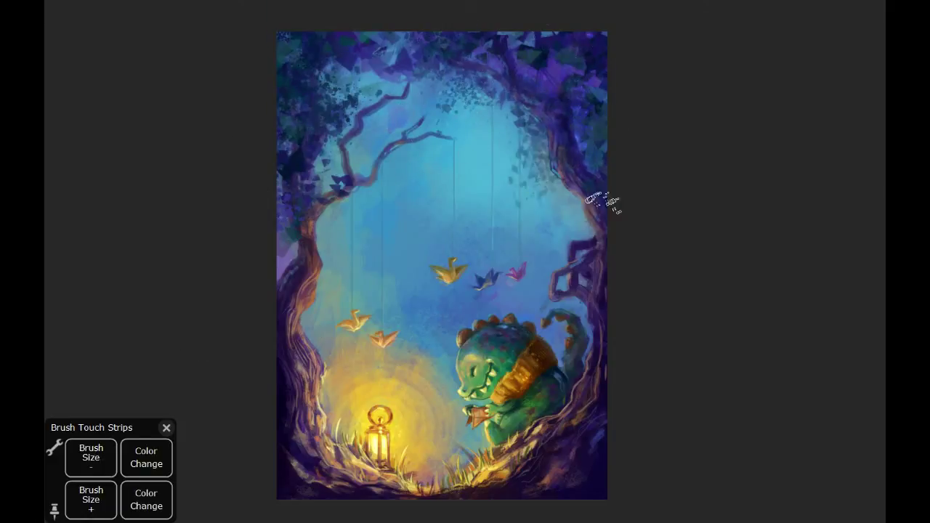
{"action": "key", "text": "ctrl+z"}
{"action": "key", "text": "ctrl+z"}
{"action": "key", "text": "ctrl+z"}
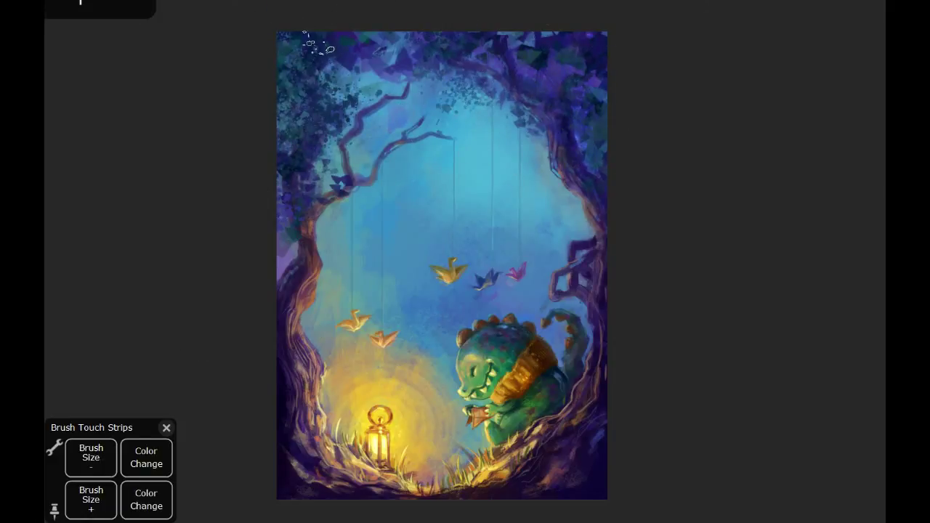
{"action": "key", "text": "ctrl+z"}
{"action": "key", "text": "ctrl+z"}
{"action": "key", "text": "ctrl+z"}
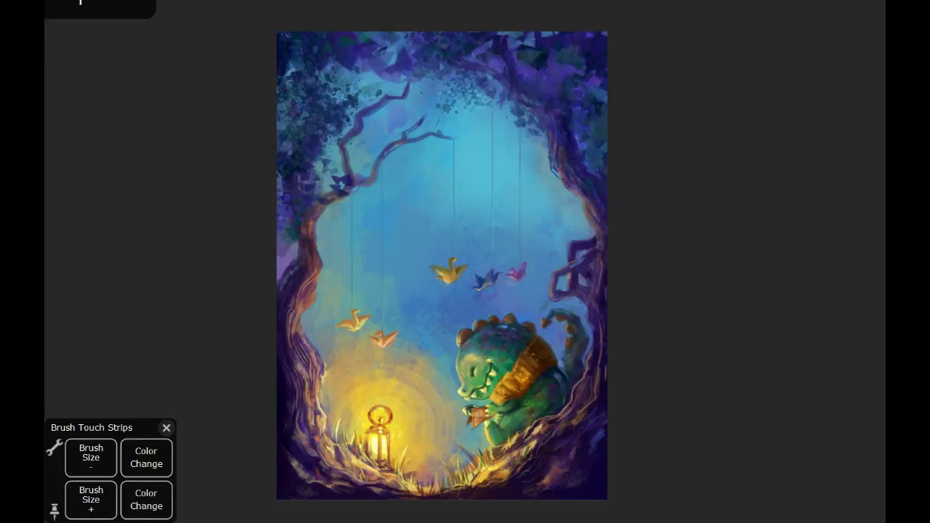
{"action": "key", "text": "ctrl+z"}
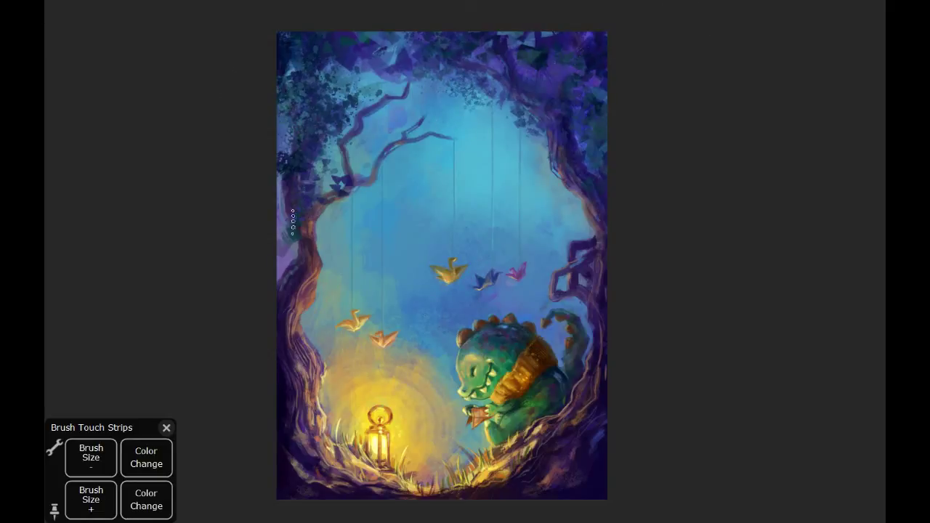
{"action": "key", "text": "ctrl+z"}
{"action": "key", "text": "ctrl+z"}
{"action": "key", "text": "ctrl+z"}
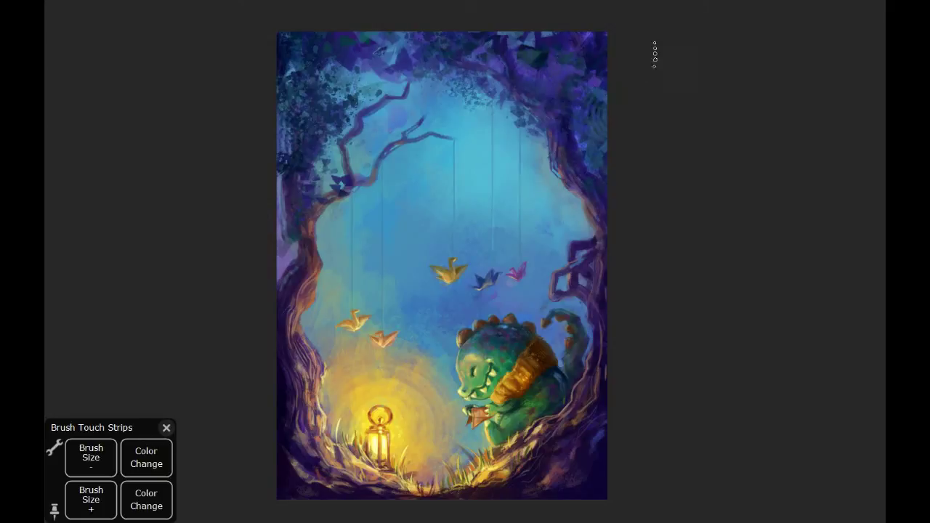
{"action": "key", "text": "ctrl+shift+z"}
{"action": "key", "text": "ctrl+shift+z"}
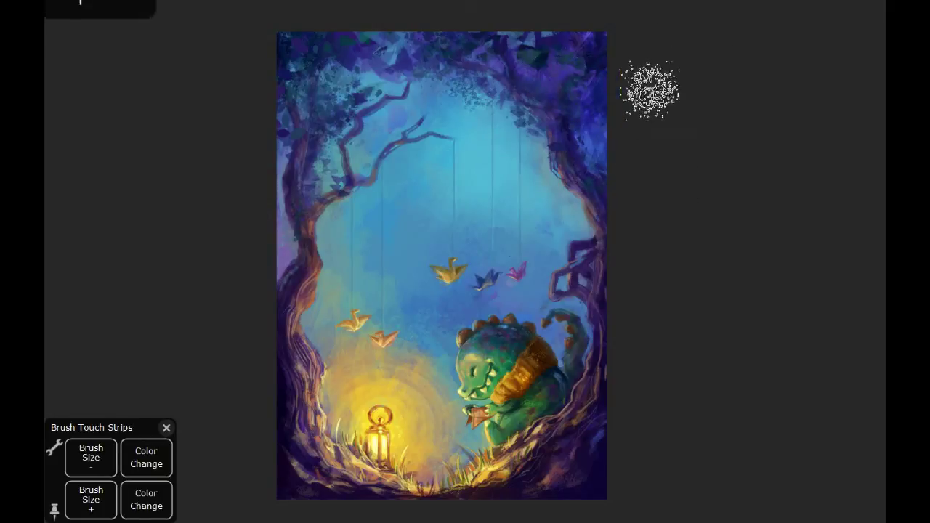
{"action": "key", "text": "ctrl+shift+z"}
Reveal the white star speckles scattered across the sky
{"action": "key", "text": "ctrl+shift+z"}
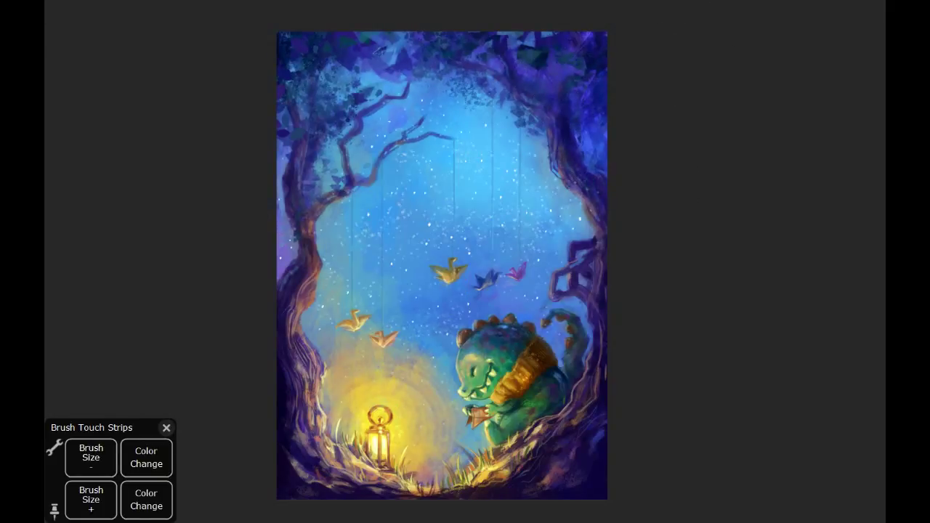
{"action": "key", "text": "ctrl+shift+z"}
{"action": "key", "text": "ctrl+shift+z"}
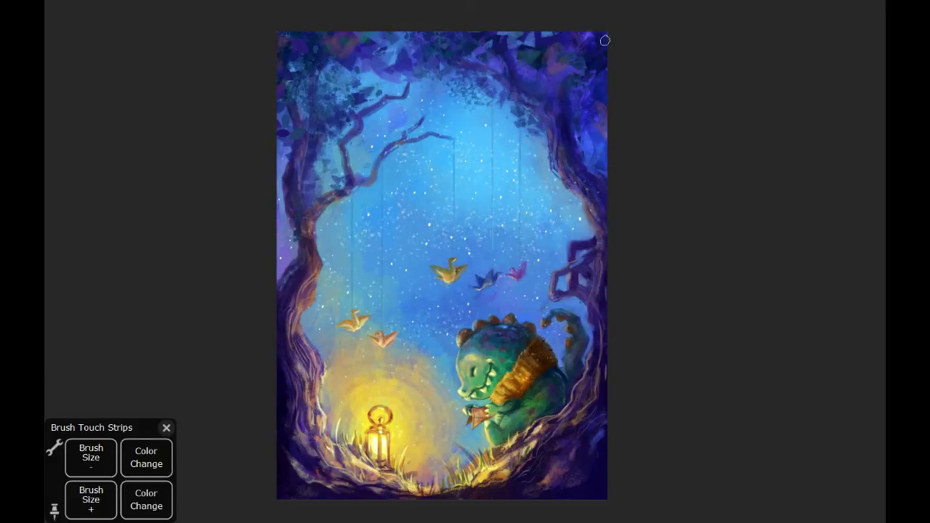
{"action": "key", "text": "ctrl+shift+z"}
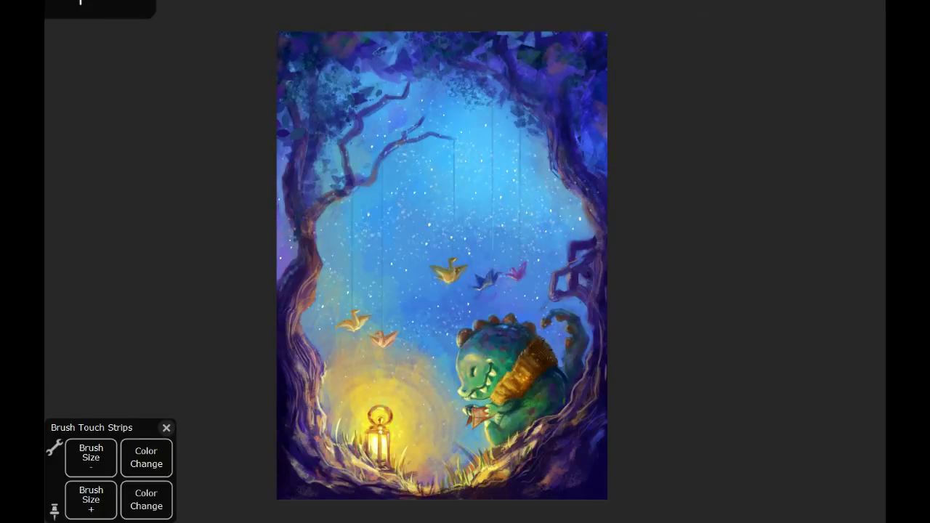
{"action": "left_click_drag", "start_coordinate": [636, 95], "coordinate": [620, 118]}
Add soft darker-blue cloud banks across the middle of the sky and inspect them
{"action": "key", "text": "ctrl+shift+z"}
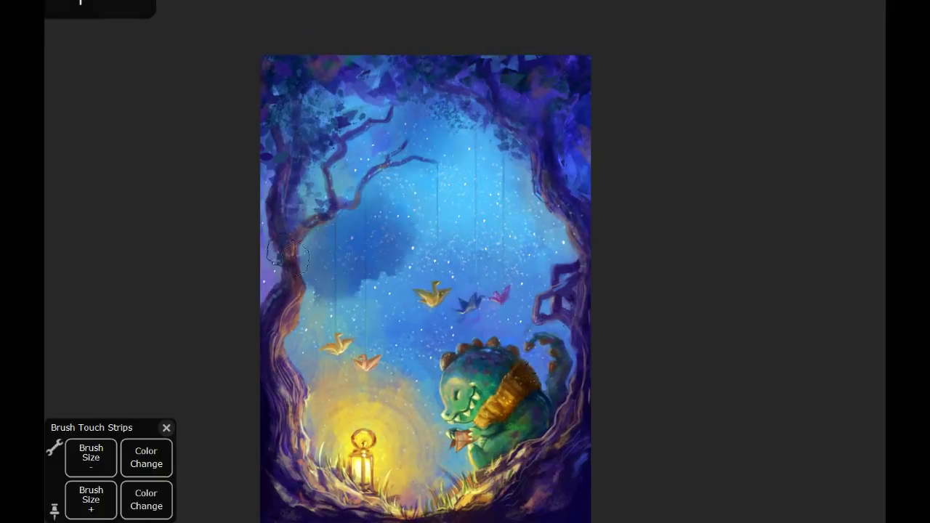
{"action": "key", "text": "ctrl+shift+z"}
{"action": "left_click_drag", "start_coordinate": [234, 212], "coordinate": [249, 245]}
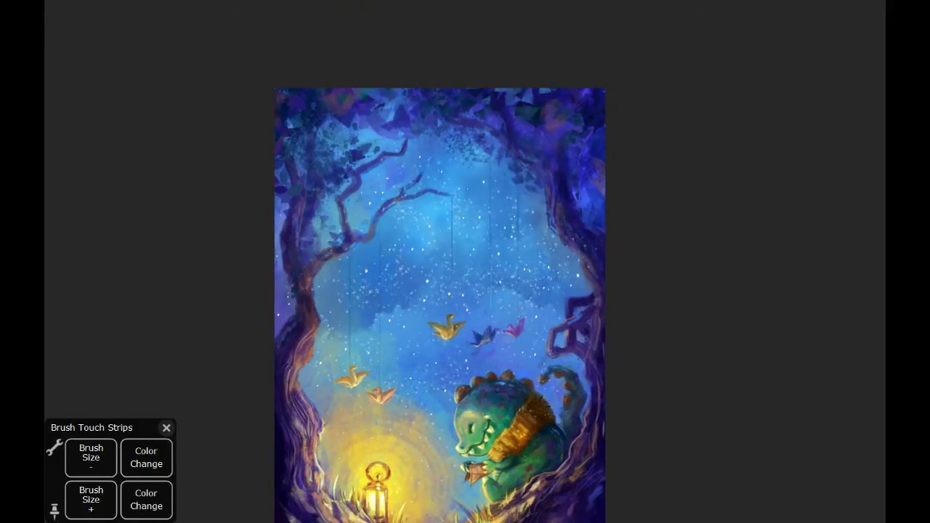
{"action": "scroll", "coordinate": [487, 241], "scroll_direction": "down", "scroll_amount": 2}
{"action": "scroll", "coordinate": [488, 241], "scroll_direction": "up", "scroll_amount": 4}
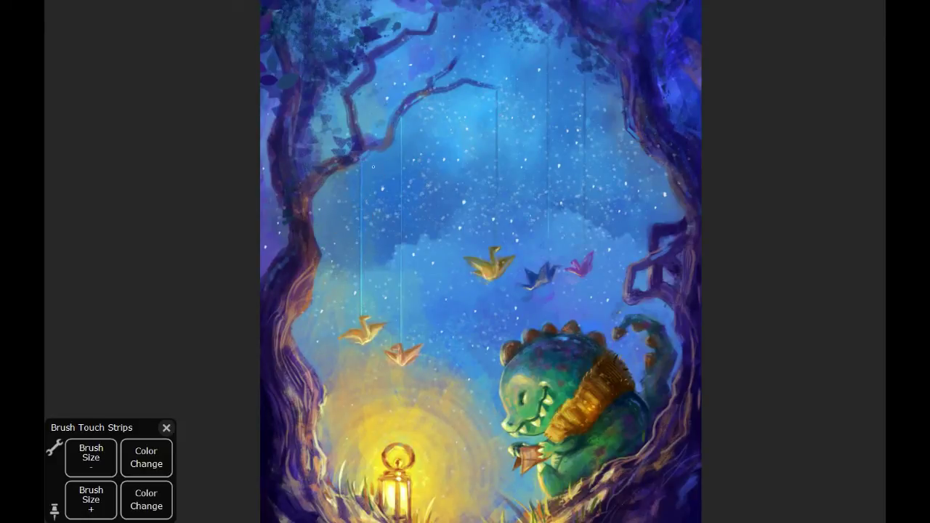
Redraw a darker straight string down to the pink crane, undoing a misfired stroke
{"action": "left_click", "coordinate": [364, 145], "text": "alt"}
{"action": "left_click_drag", "start_coordinate": [361, 154], "coordinate": [362, 274]}
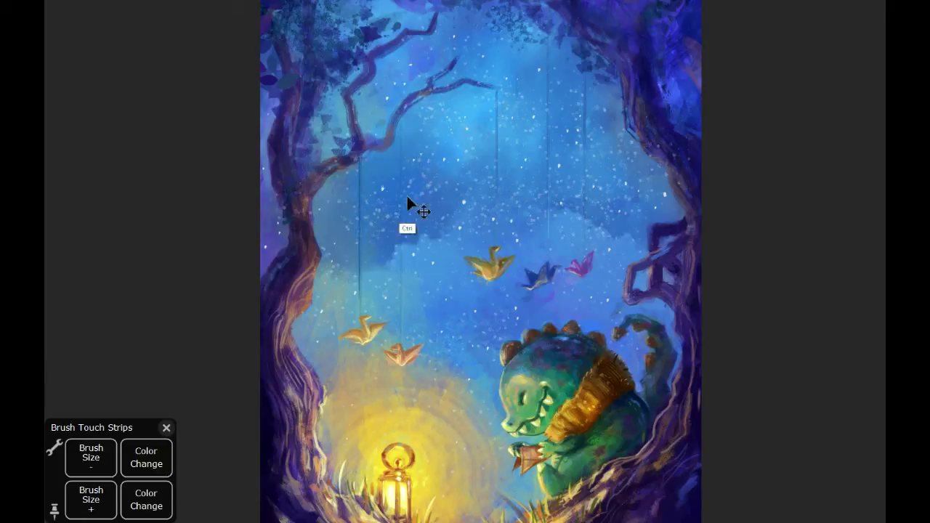
{"action": "key", "text": "ctrl+z"}
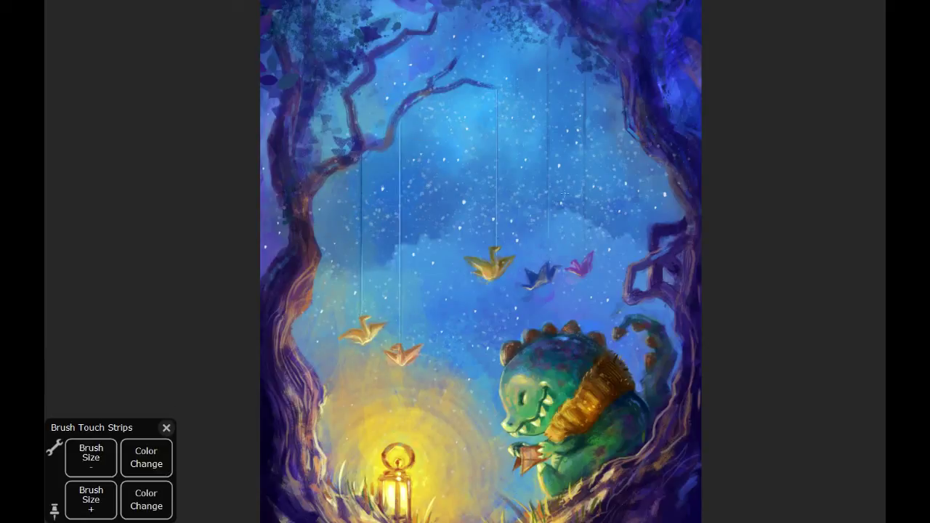
{"action": "left_click", "coordinate": [586, 250], "text": "shift"}
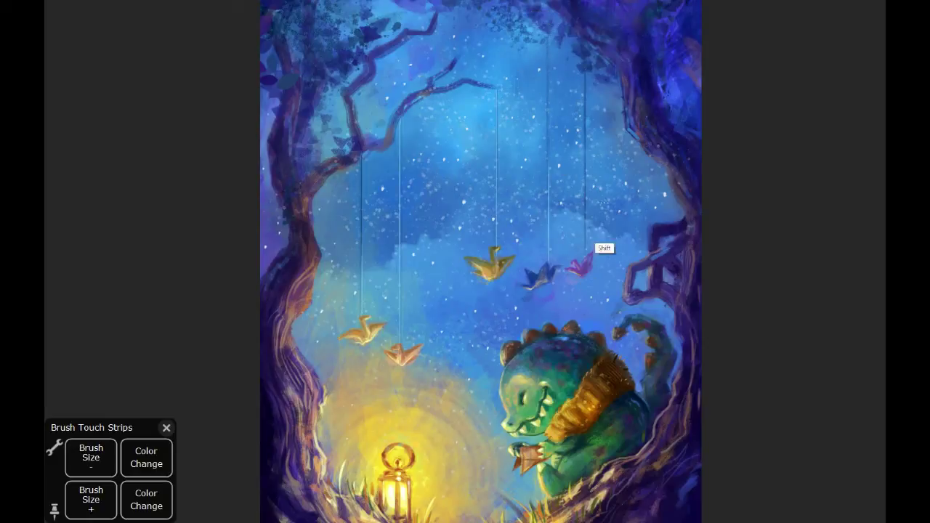
{"action": "left_click", "coordinate": [583, 247], "text": "shift"}
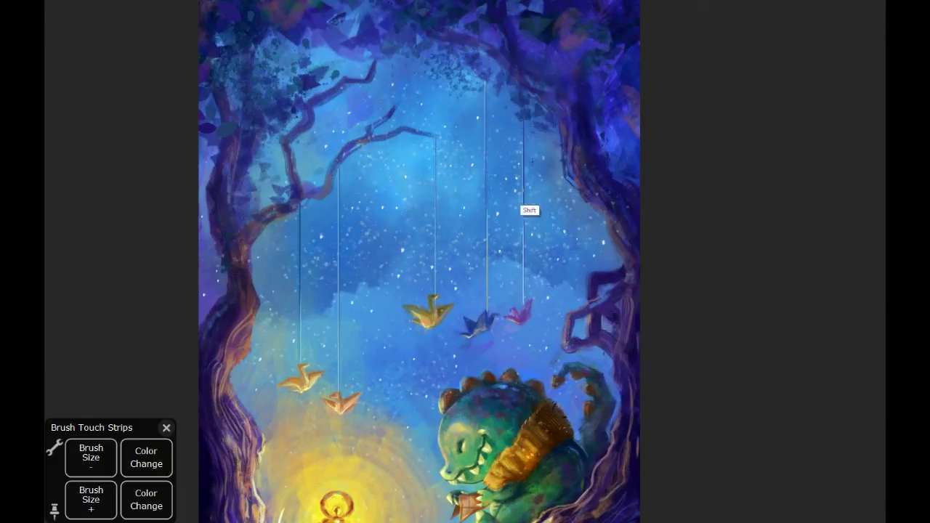
Redraw another crane string brighter and straighter, then sample the blue crane's colour
{"action": "left_click", "coordinate": [523, 121], "text": "shift"}
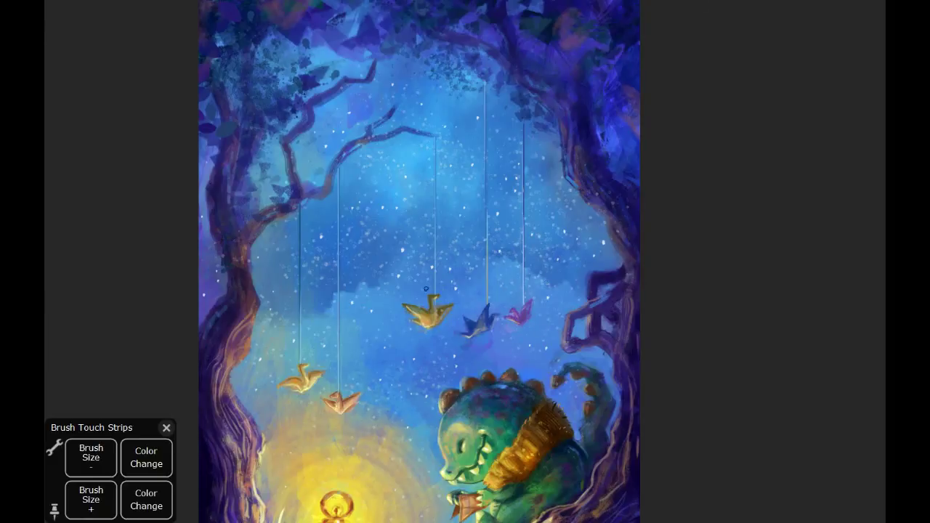
{"action": "key", "text": "alt"}
{"action": "left_click", "coordinate": [483, 322], "text": "alt"}
{"action": "scroll", "coordinate": [509, 253], "scroll_direction": "down", "scroll_amount": 5}
{"action": "scroll", "coordinate": [509, 253], "scroll_direction": "down", "scroll_amount": 3}
Fit the whole painting in view and set Color Balance midtones to -1, -8, 0
{"action": "key", "text": "ctrl+0"}
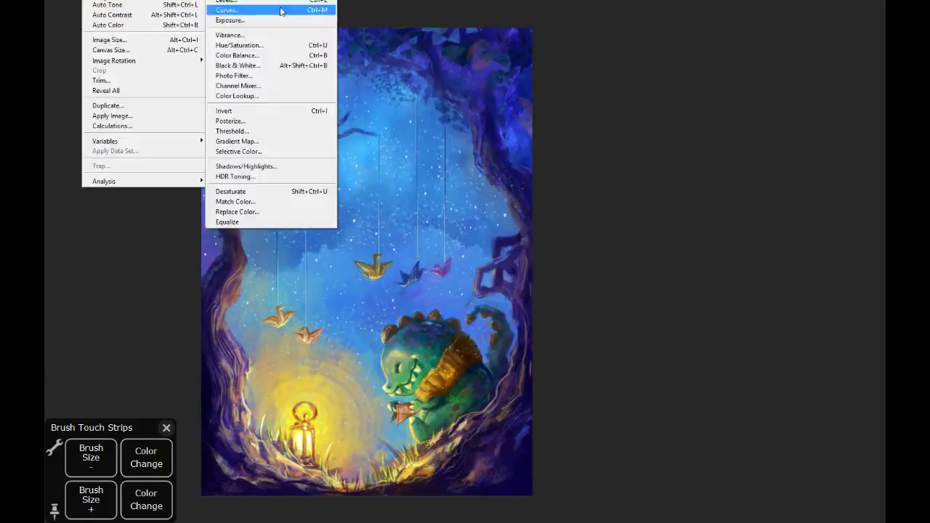
{"action": "left_click", "coordinate": [290, 9]}
{"action": "key", "text": "ctrl+b"}
{"action": "left_click_drag", "start_coordinate": [741, 160], "coordinate": [736, 161]}
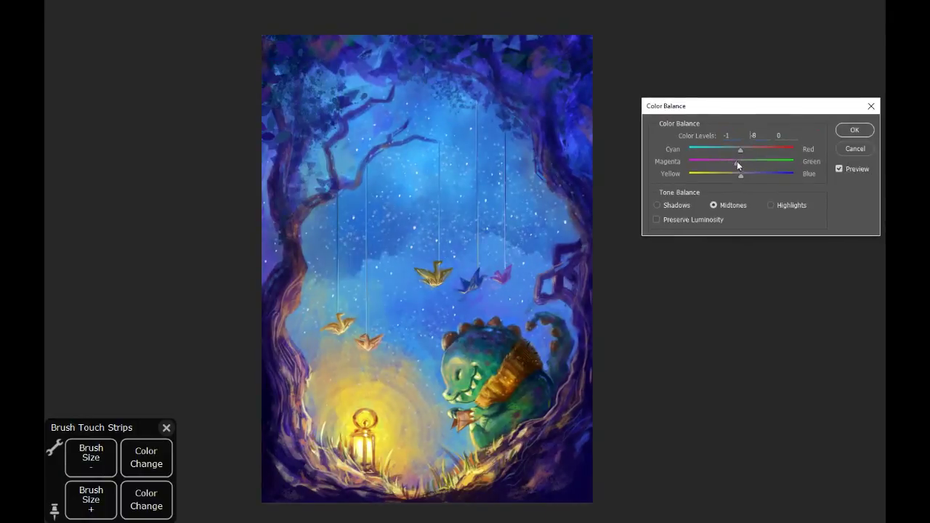